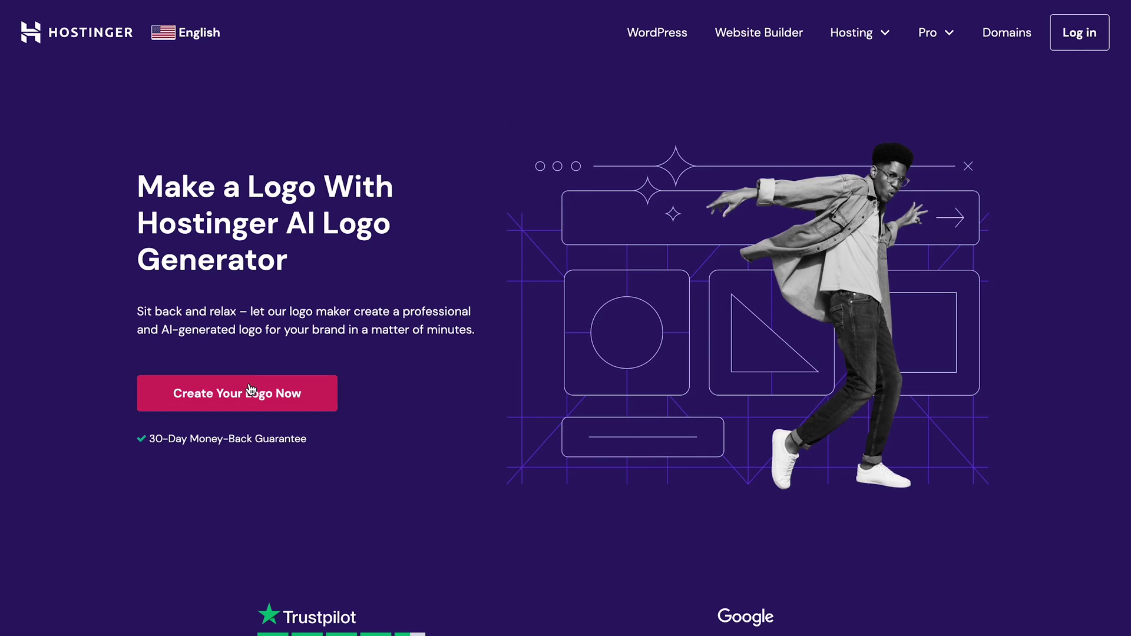
Generate Luminique logos from the pasted candle shop description and open the ornate square-framed flame logo.
left_click(251, 389)
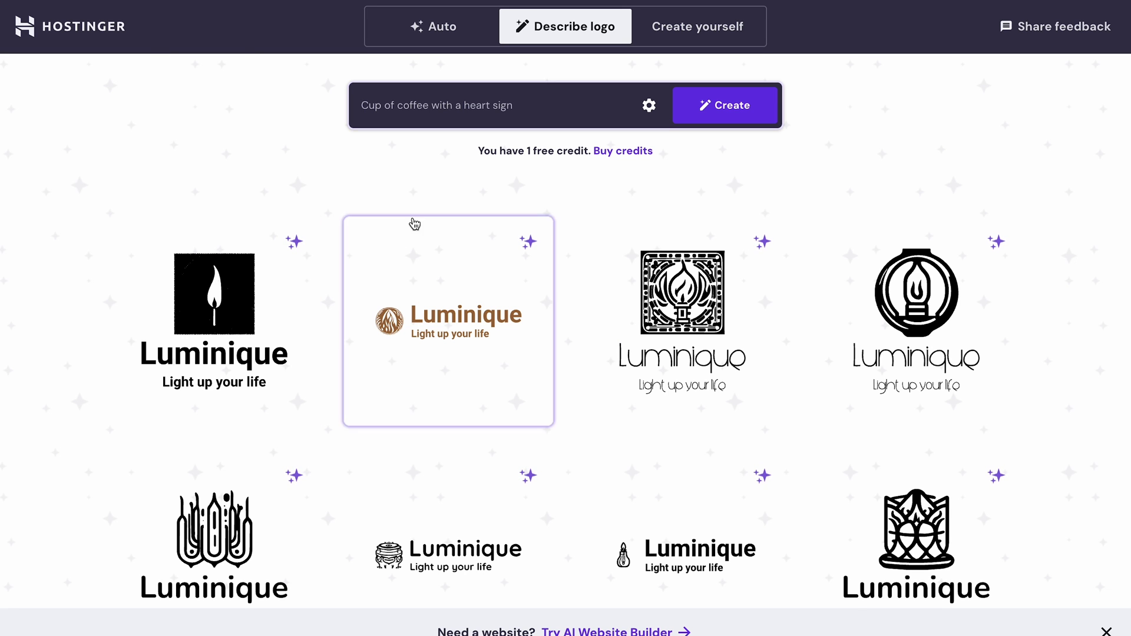
key("ctrl+v")
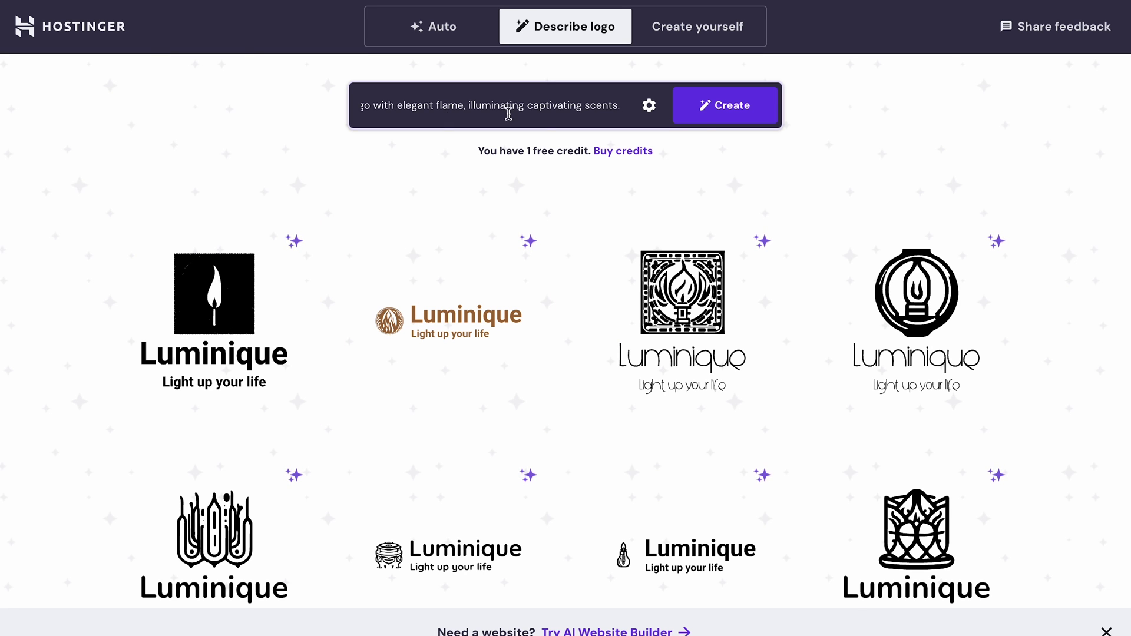
left_click(733, 113)
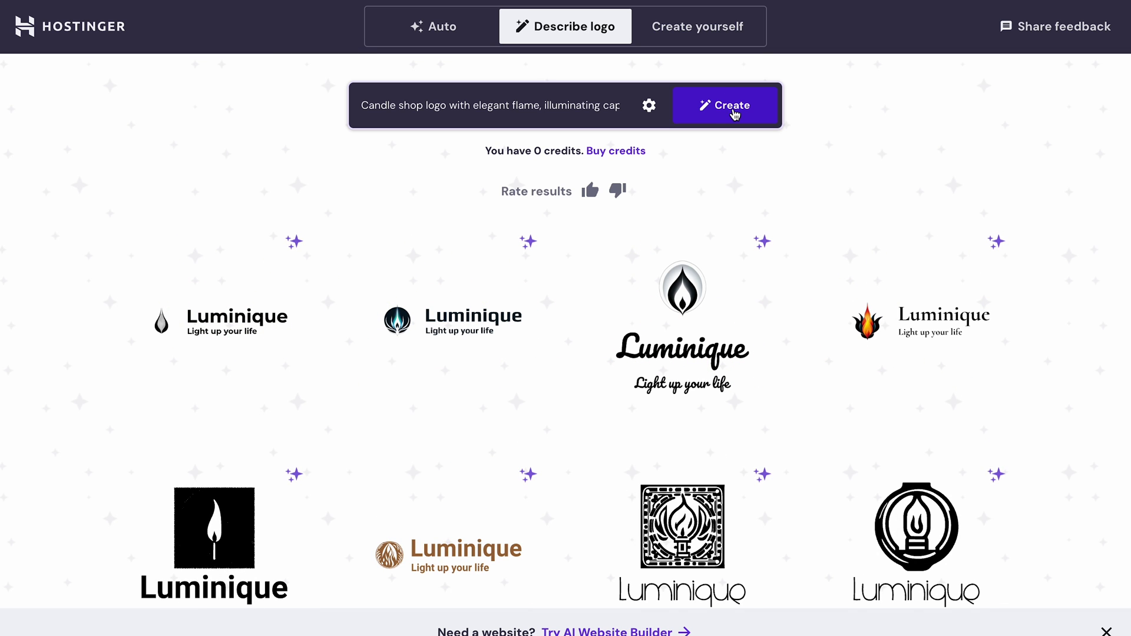
scroll(1052, 245, "down", 5)
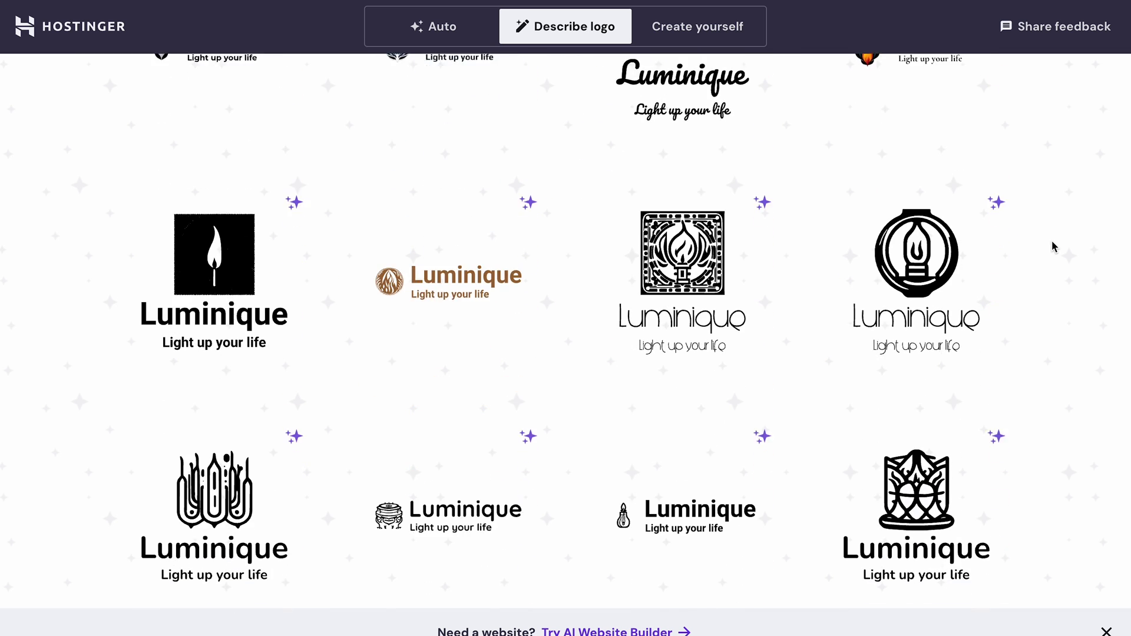
left_click(695, 232)
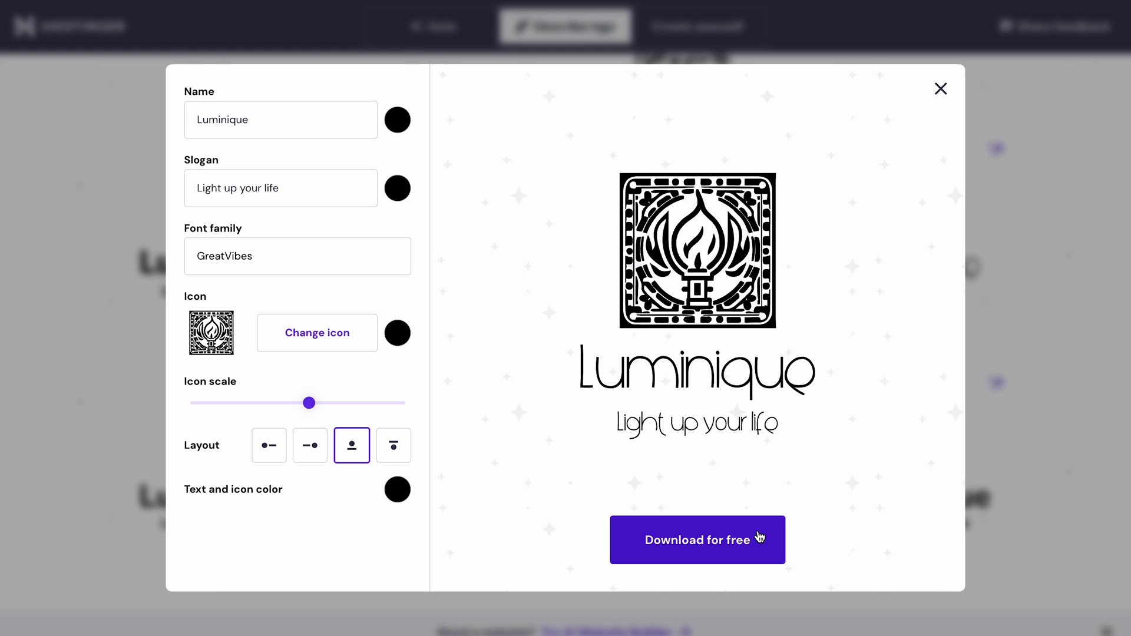
Increase the Icon scale so the Luminique logo's candle flame icon is larger.
left_click_drag(311, 405, 351, 407)
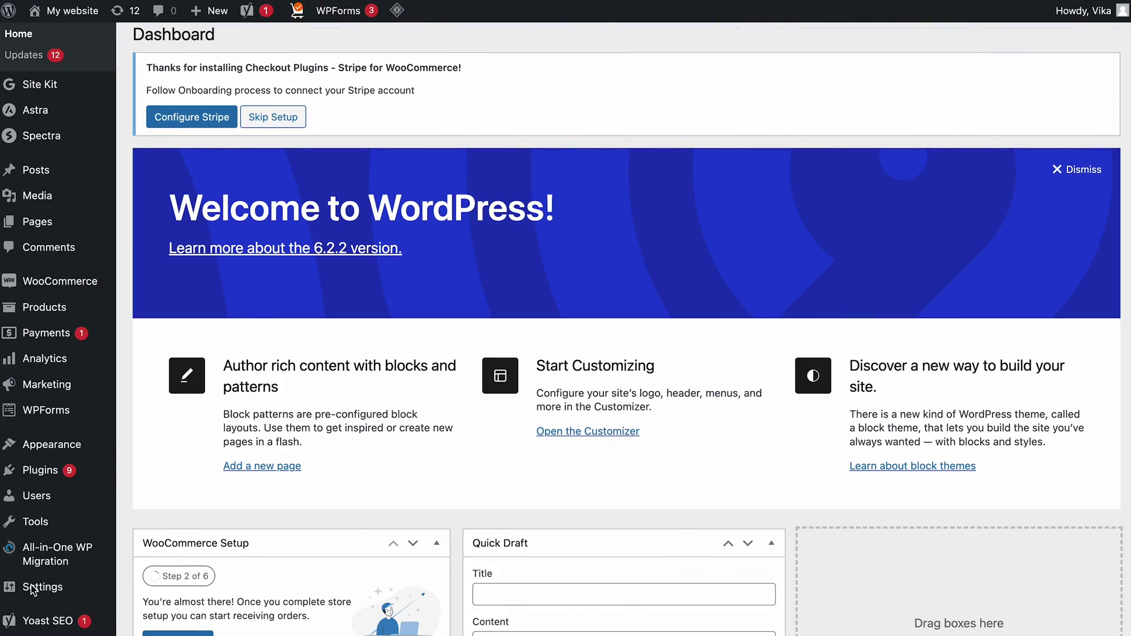
In Reading Settings, set the homepage to the static page Home and save.
mouse_move(35, 589)
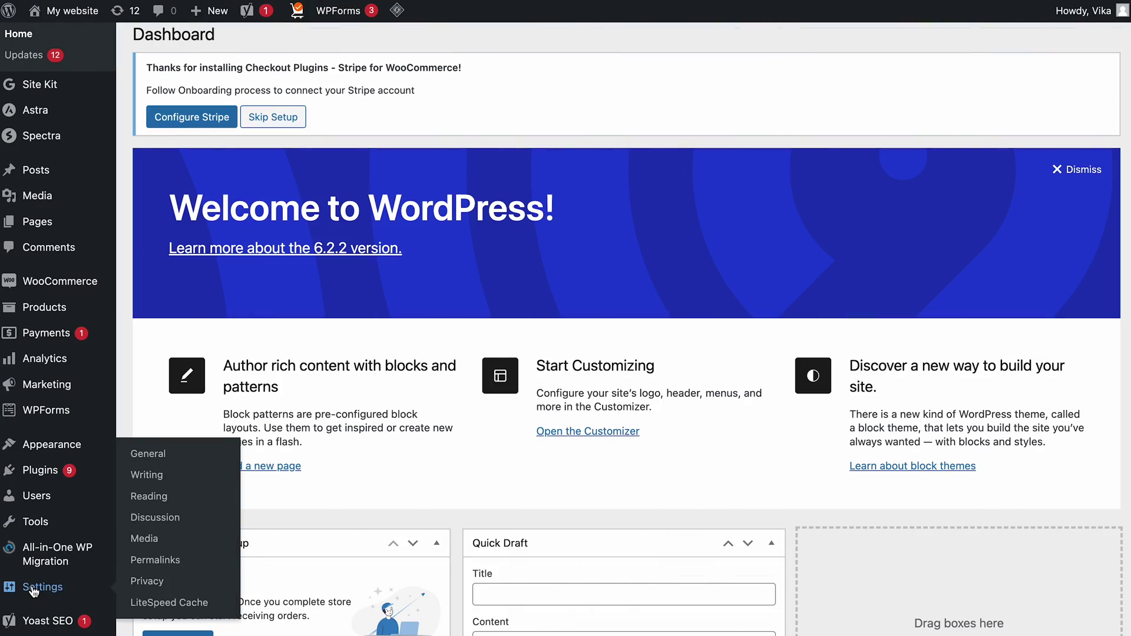
left_click(148, 497)
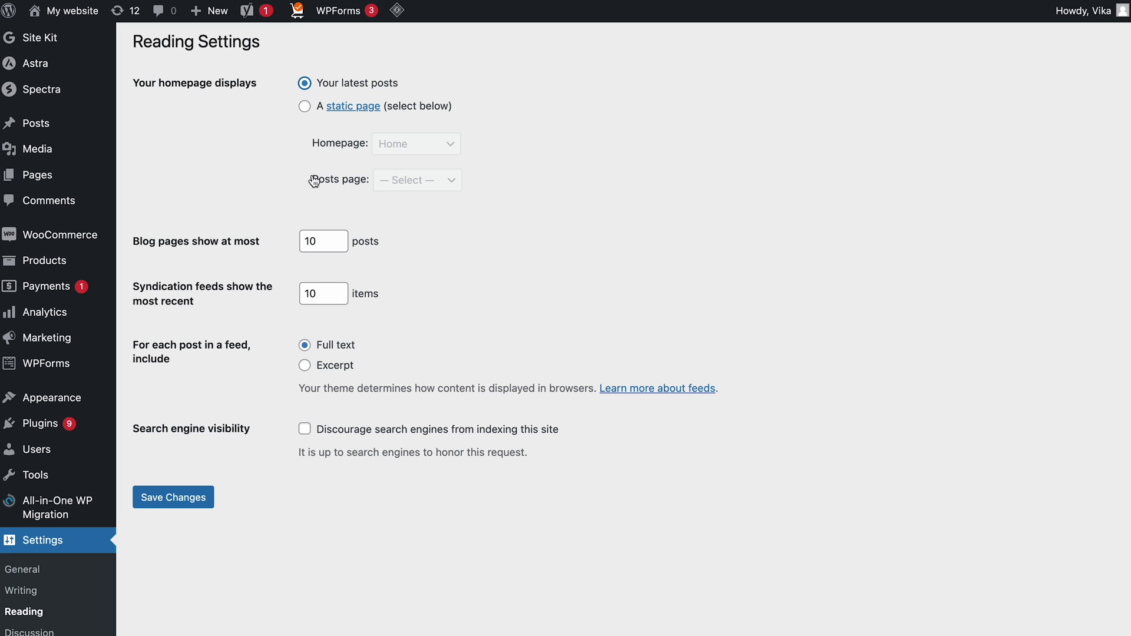
left_click(306, 108)
left_click(395, 144)
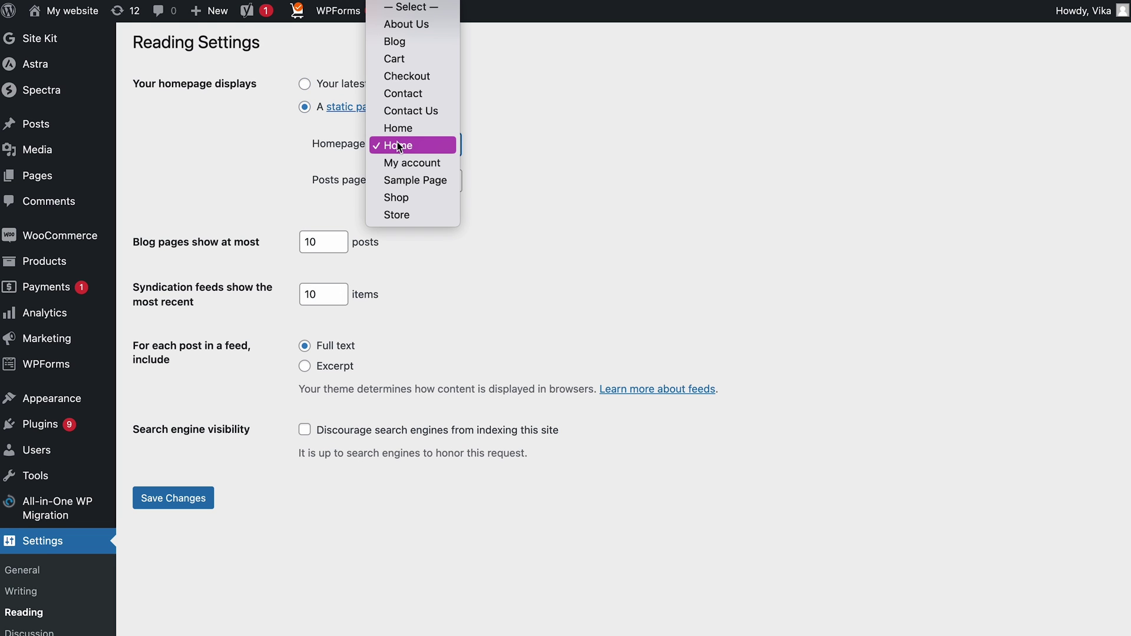
left_click(399, 145)
left_click(177, 502)
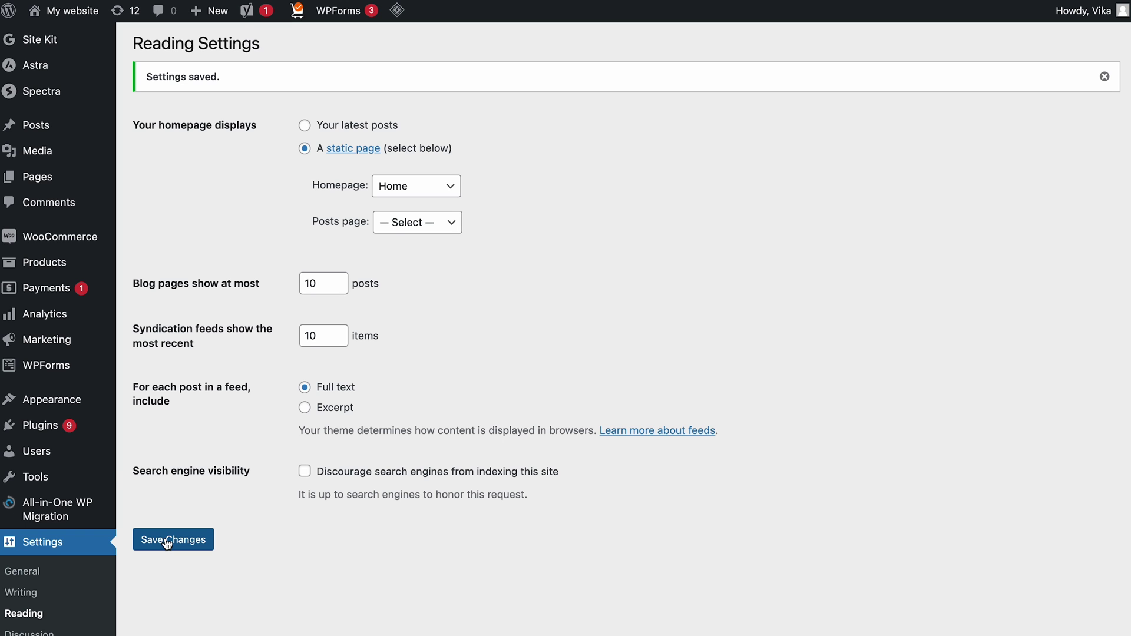
In the Customizer's Site Identity, replace the current logo with the uploaded logo.png.
mouse_move(82, 406)
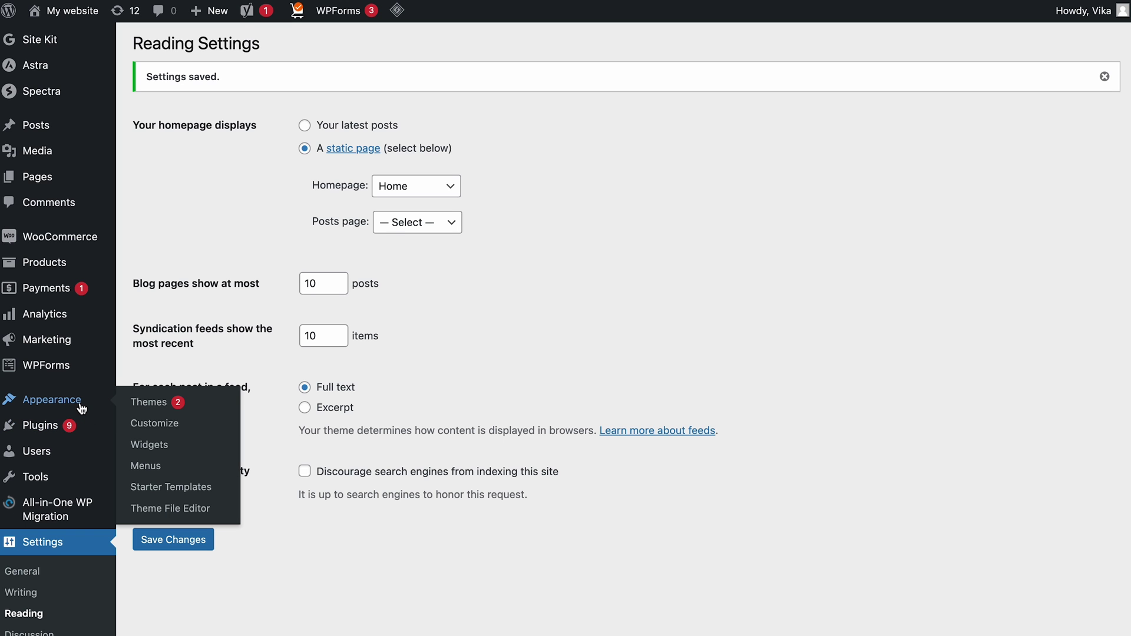
left_click(148, 423)
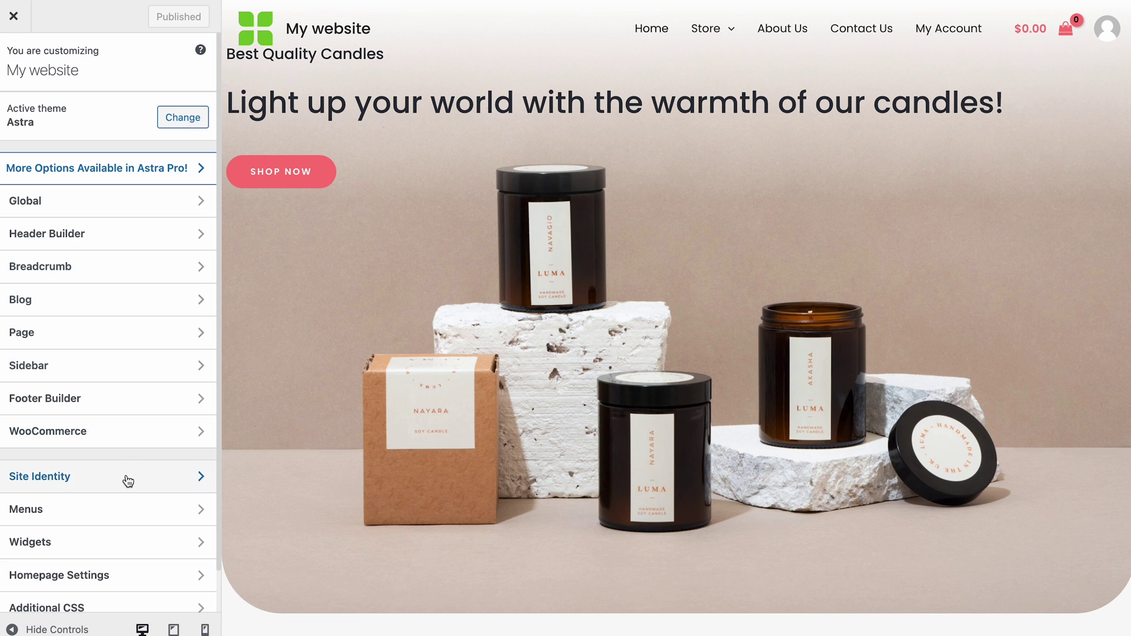
left_click(128, 482)
left_click(144, 201)
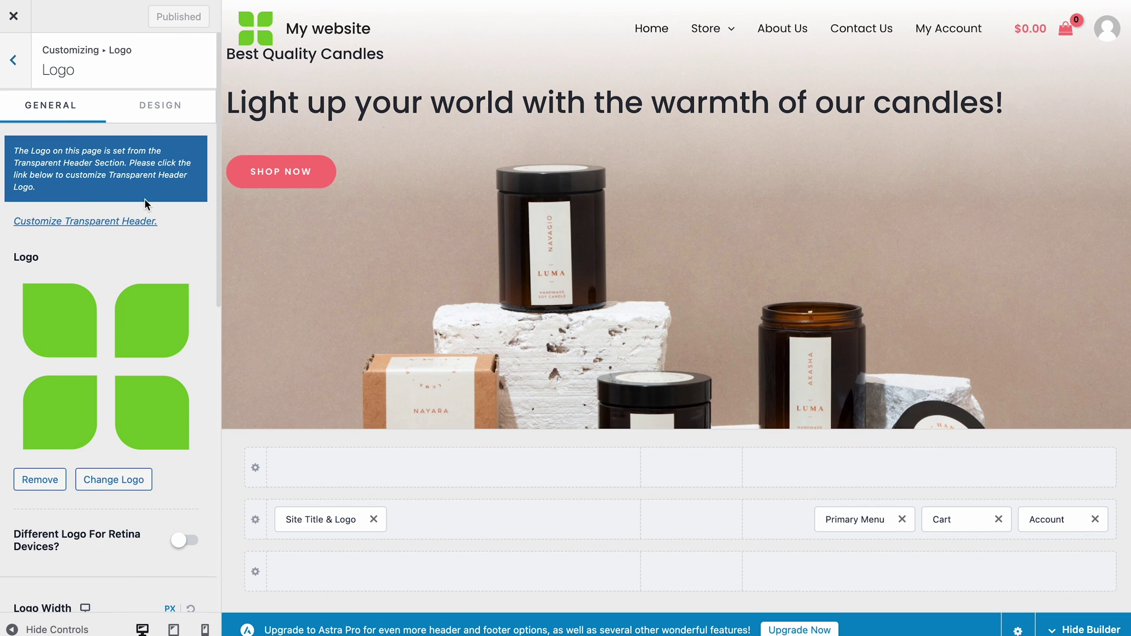
left_click(113, 480)
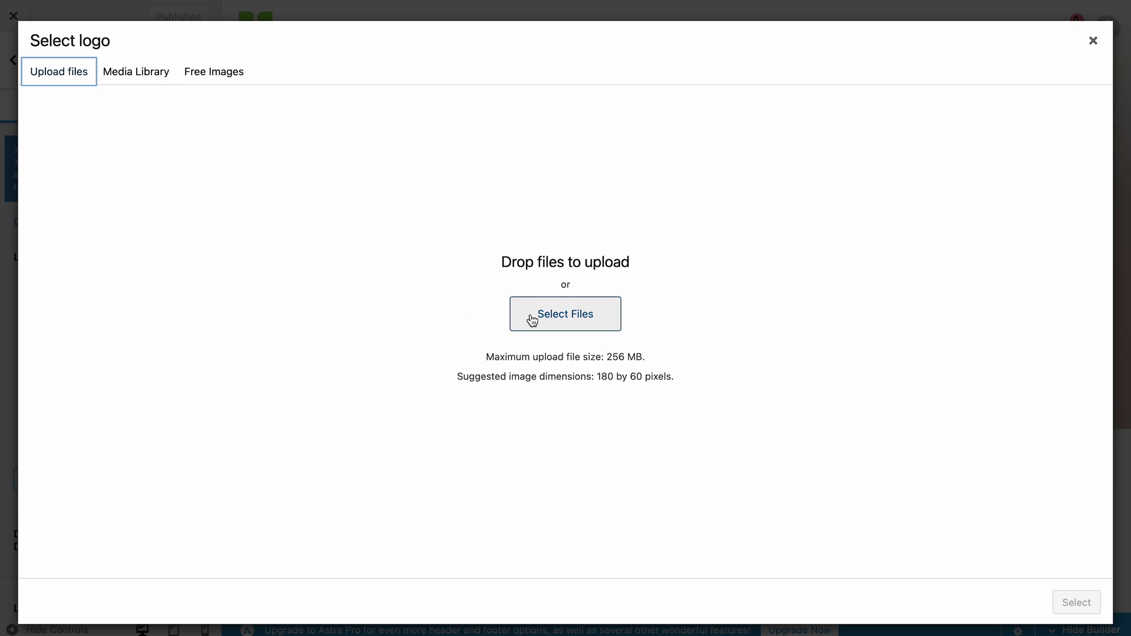
left_click(533, 317)
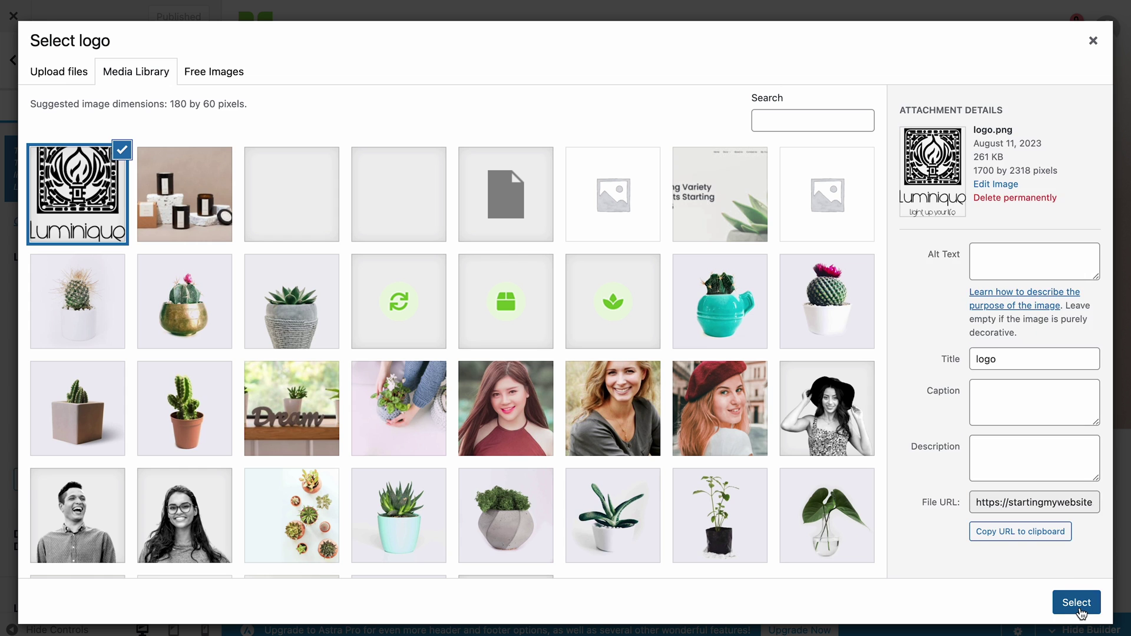
left_click(1077, 604)
Expand the crop box to cover the whole logo image and apply the crop.
left_click_drag(564, 382, 557, 576)
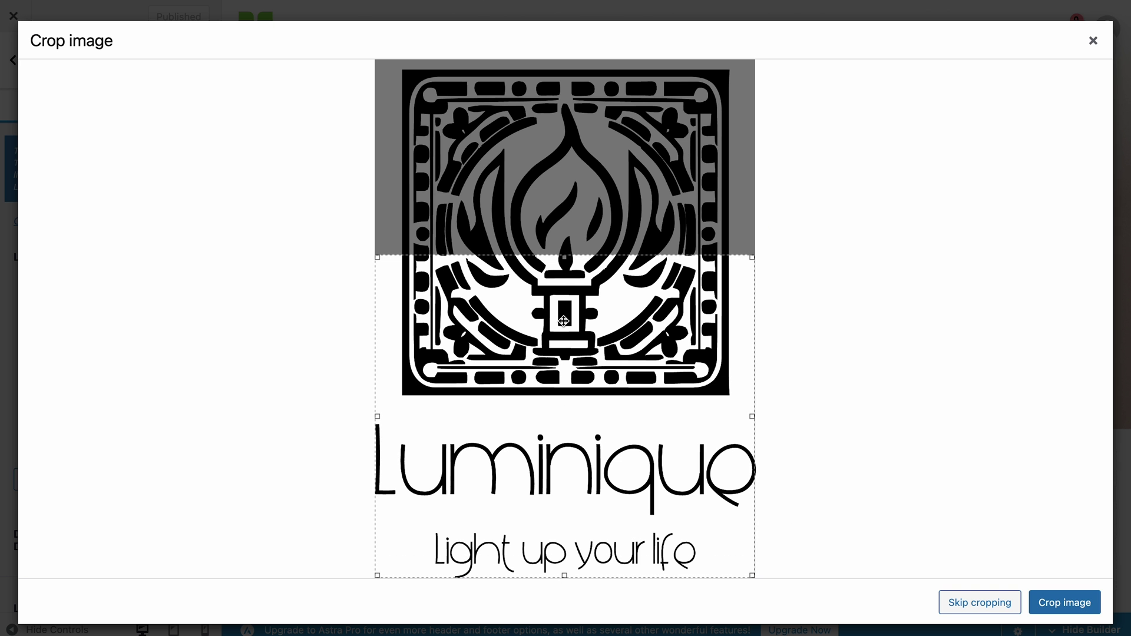
left_click_drag(566, 257, 566, 47)
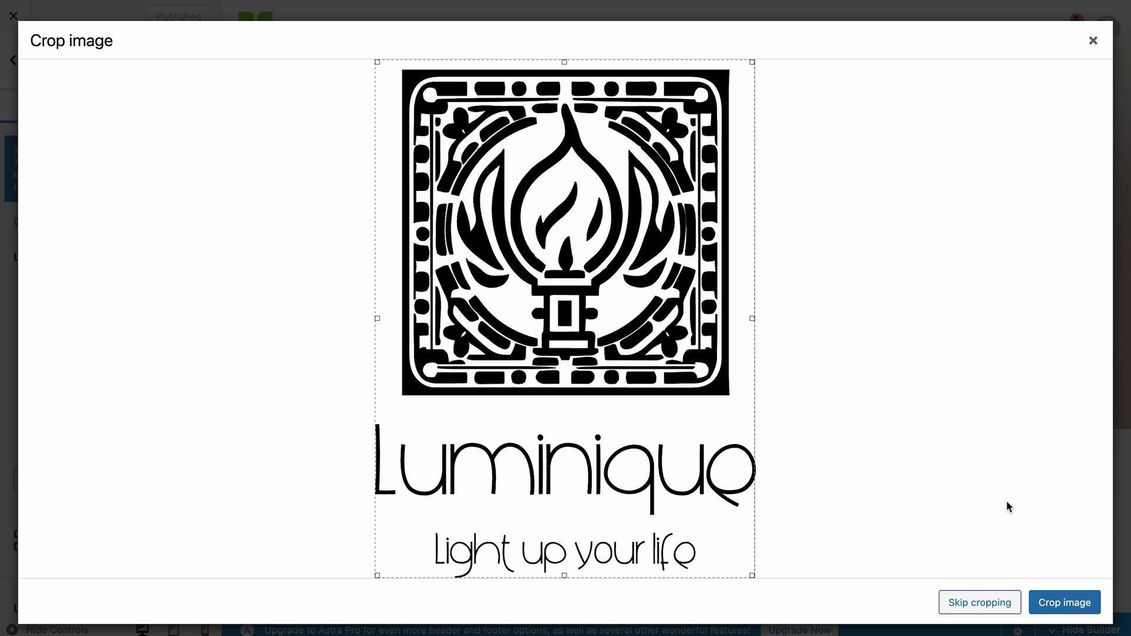
left_click(1074, 599)
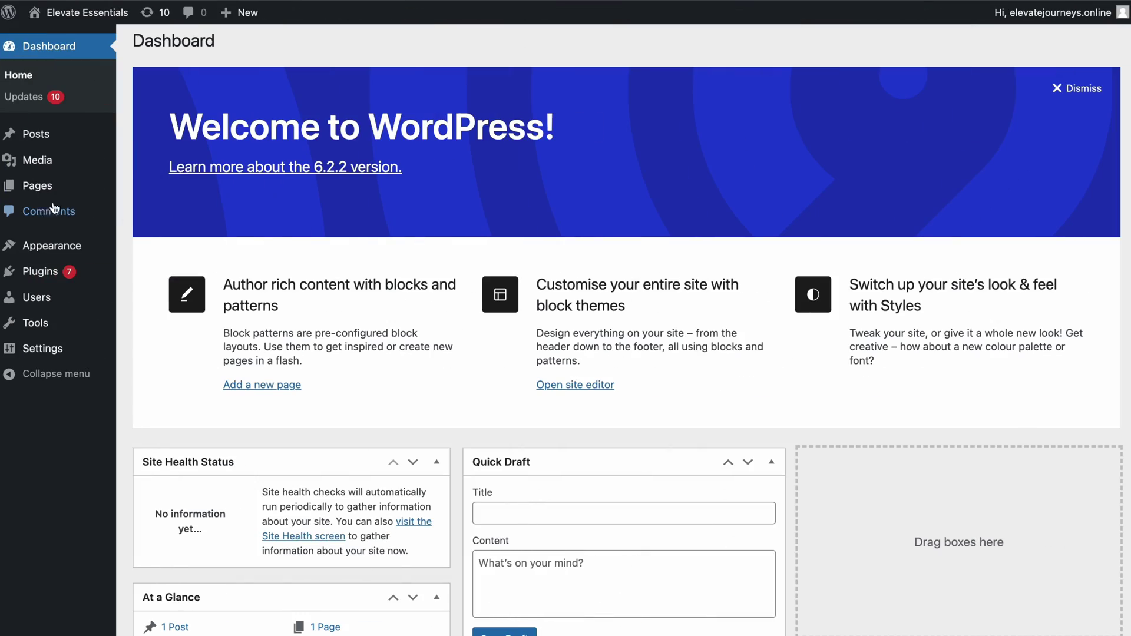
Edit the Best Quality Candles page and open its assigned template in the editor.
mouse_move(52, 189)
left_click(140, 194)
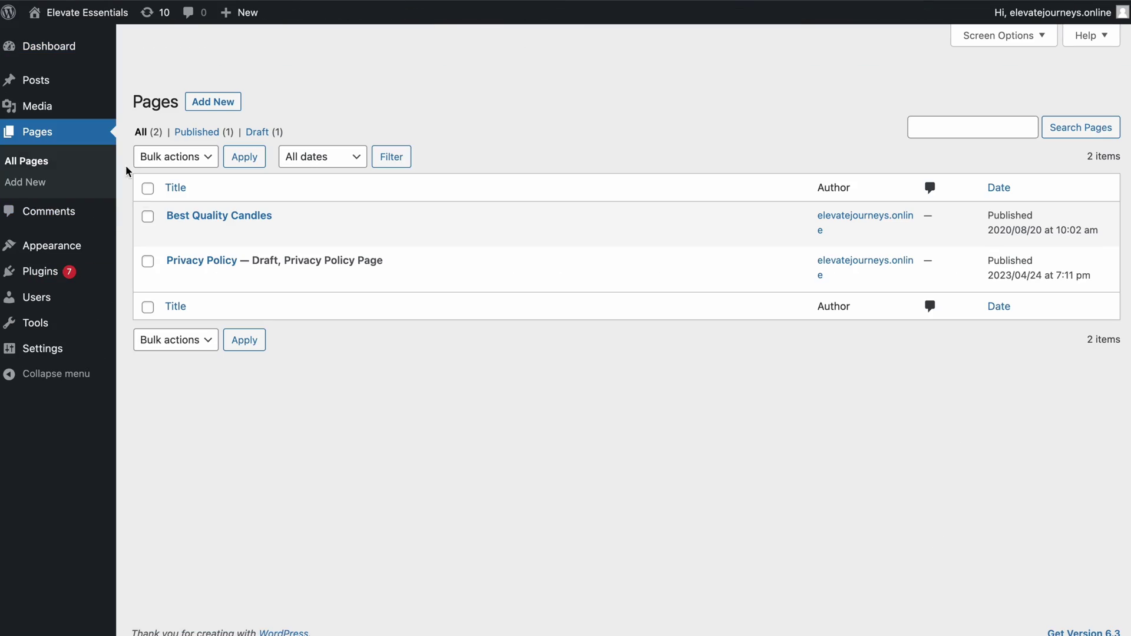
left_click(174, 233)
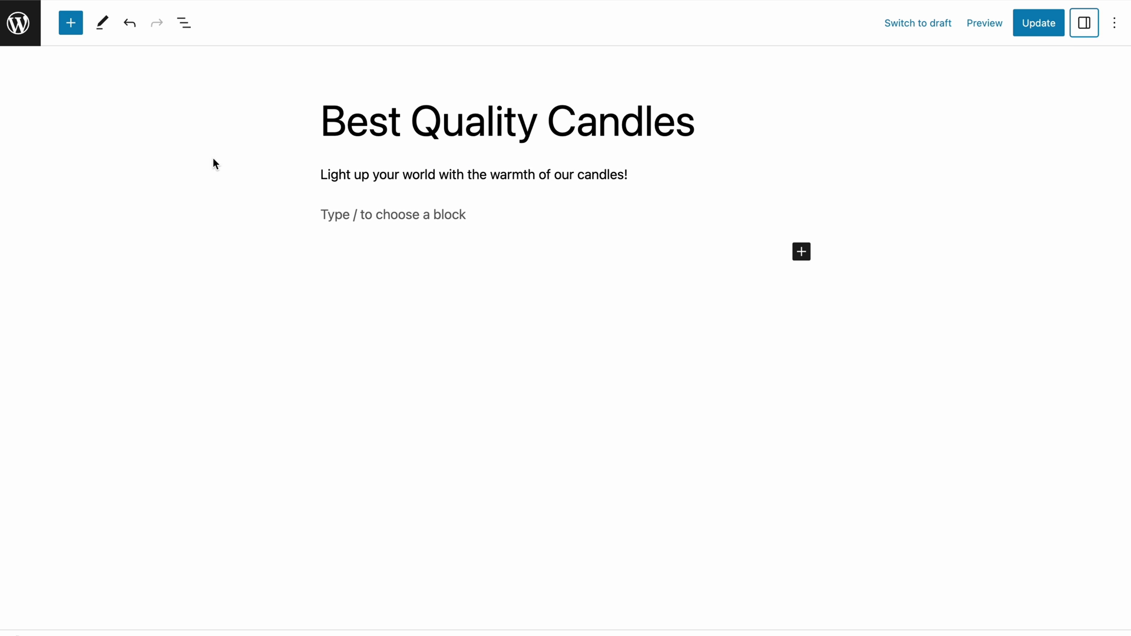
left_click(1084, 23)
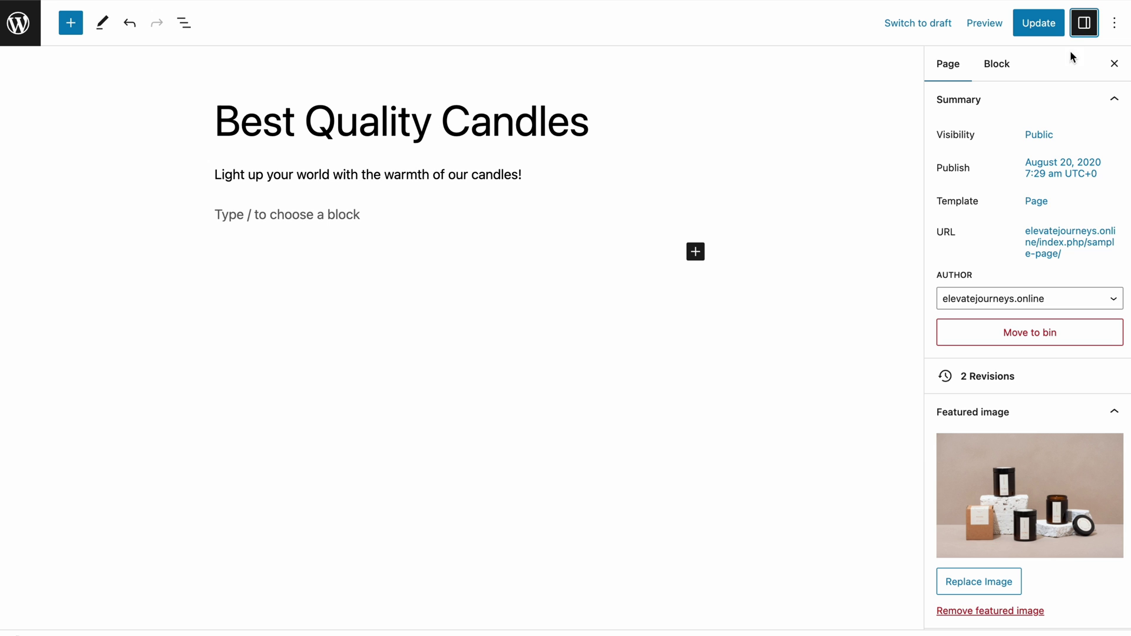
left_click(1036, 202)
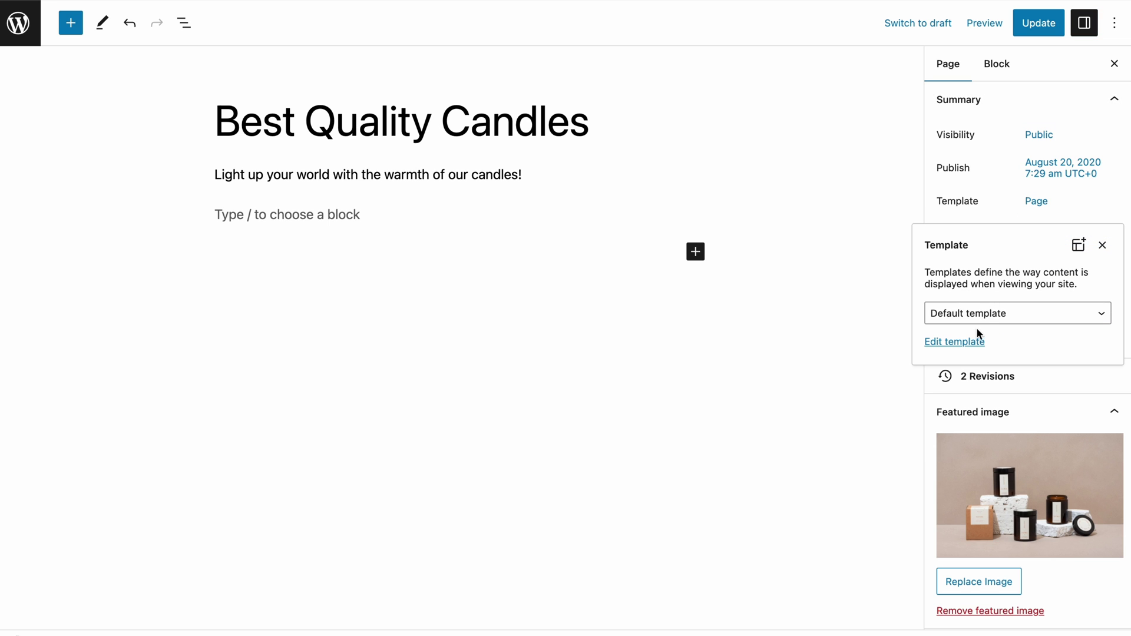
left_click(961, 342)
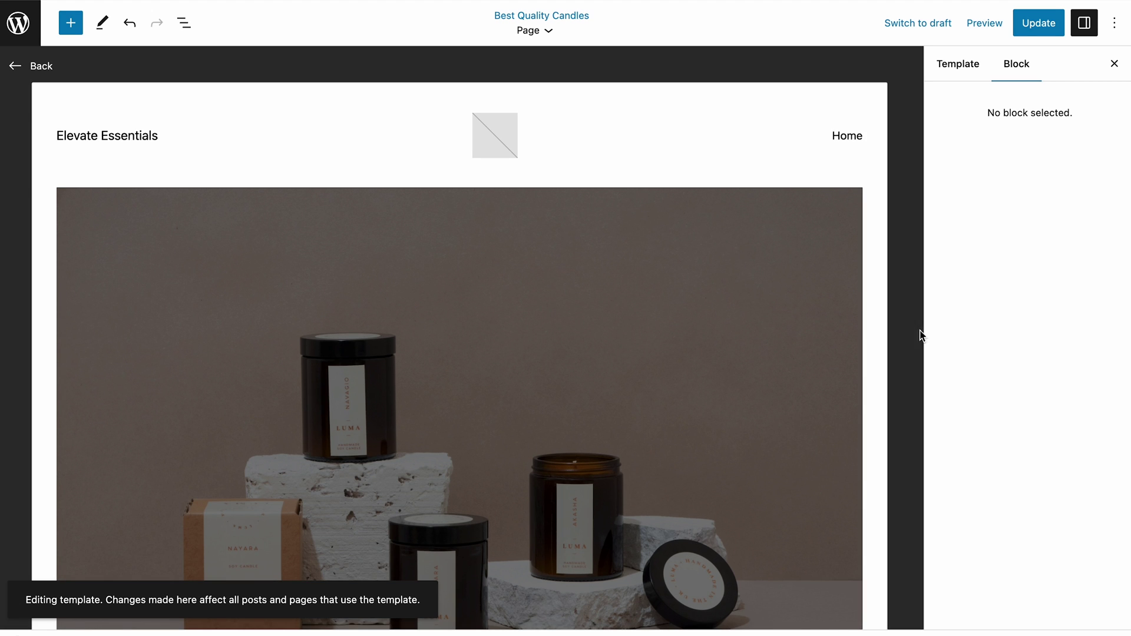
Select the header's empty Site Logo block and bring up the Select or Upload Media picker.
left_click(491, 134)
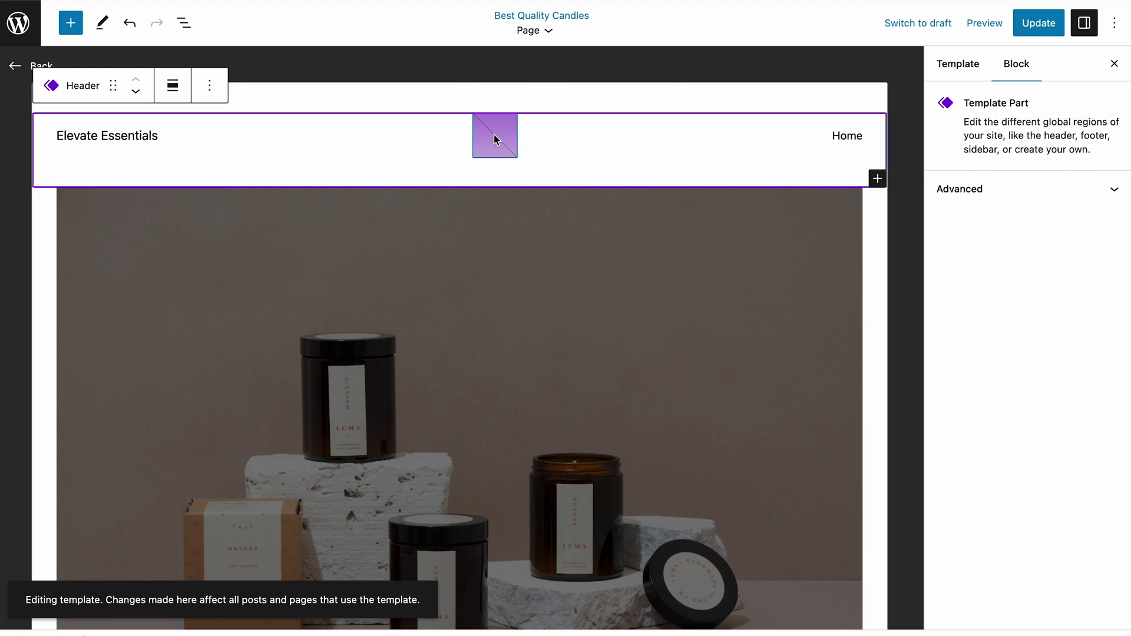
left_click(494, 134)
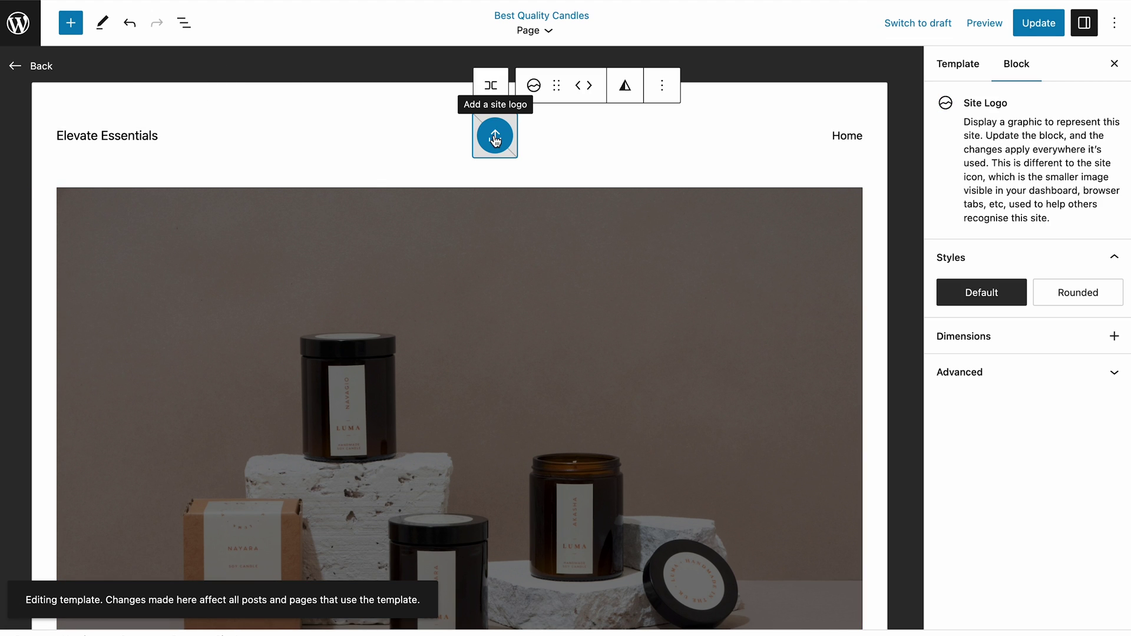
left_click(494, 137)
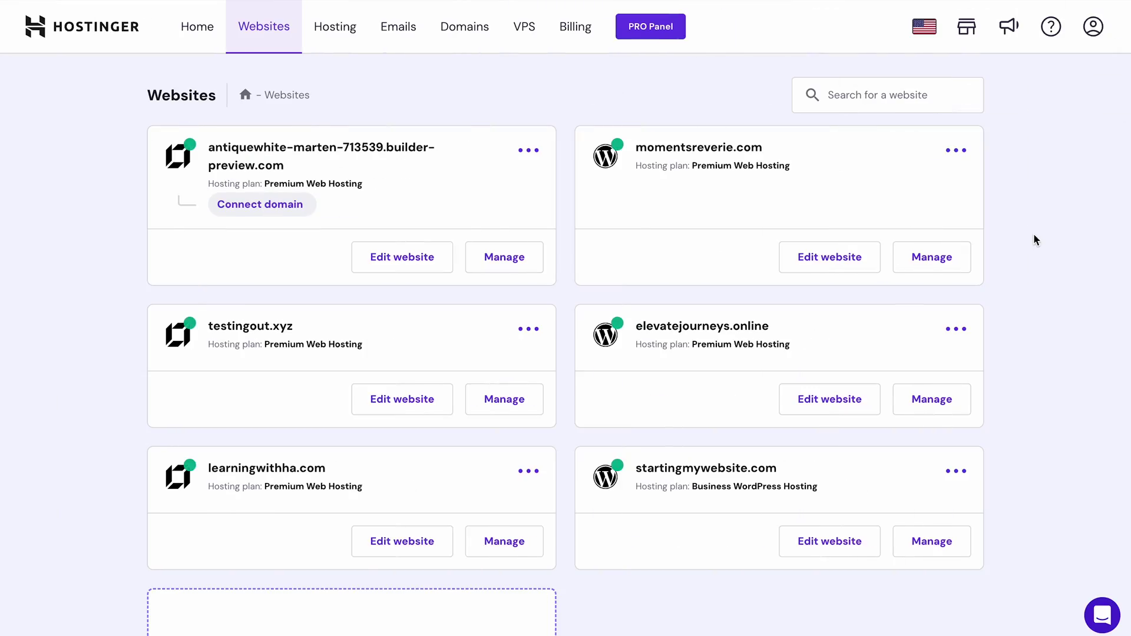
Open File Manager for startingmywebsite.com, browse to public_html/wp-content/themes/astra, and select functions.php.
left_click(939, 529)
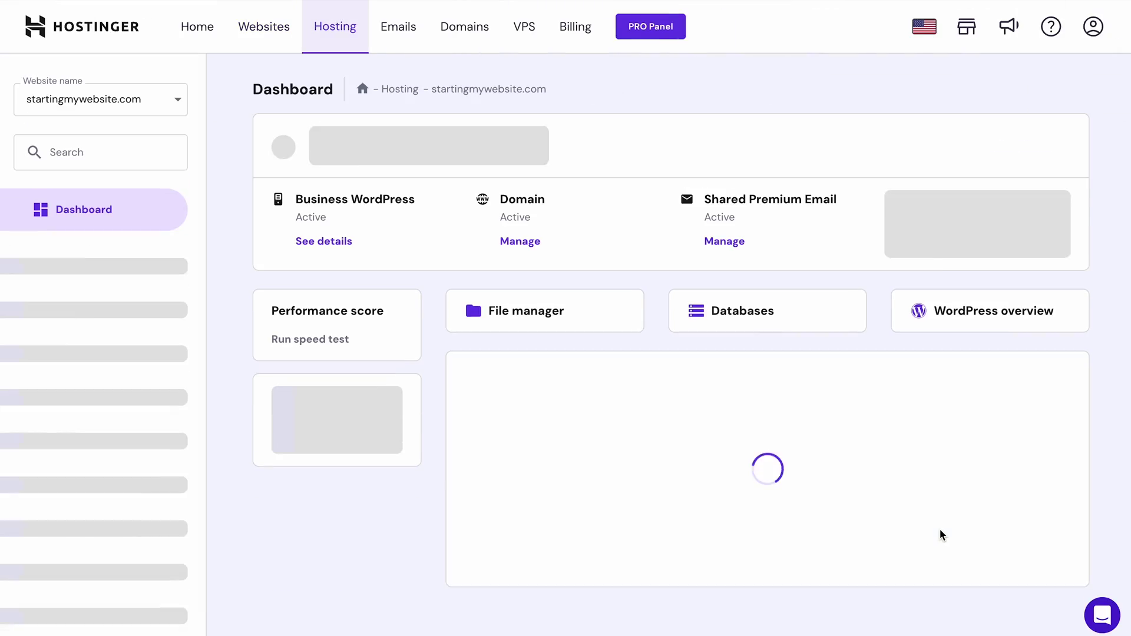
left_click(573, 311)
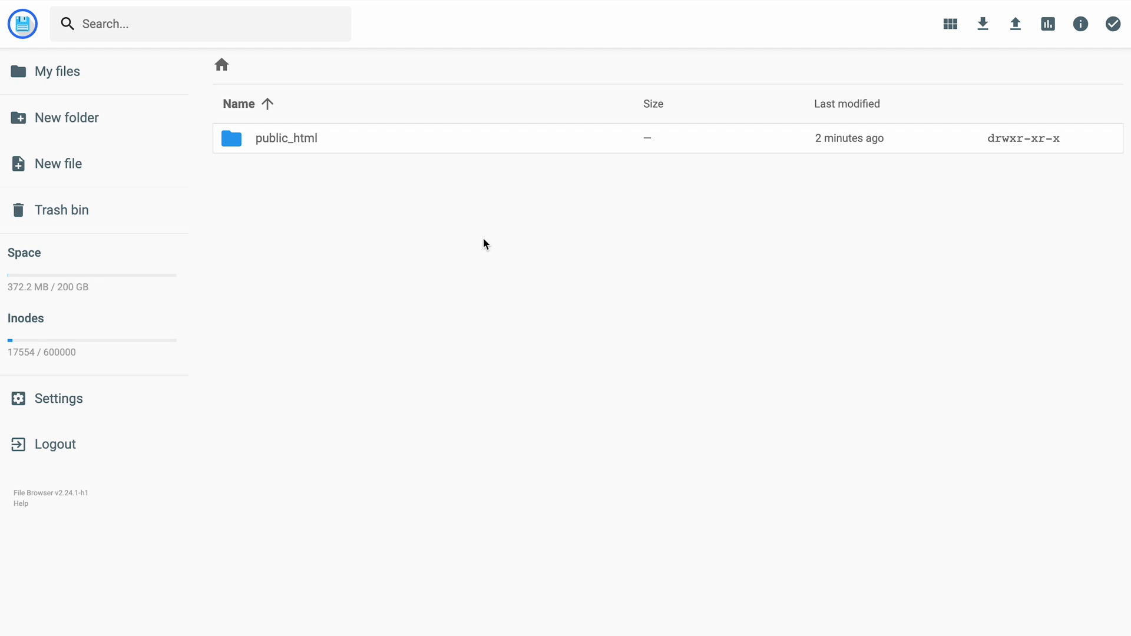
double_click(381, 142)
double_click(358, 165)
double_click(348, 197)
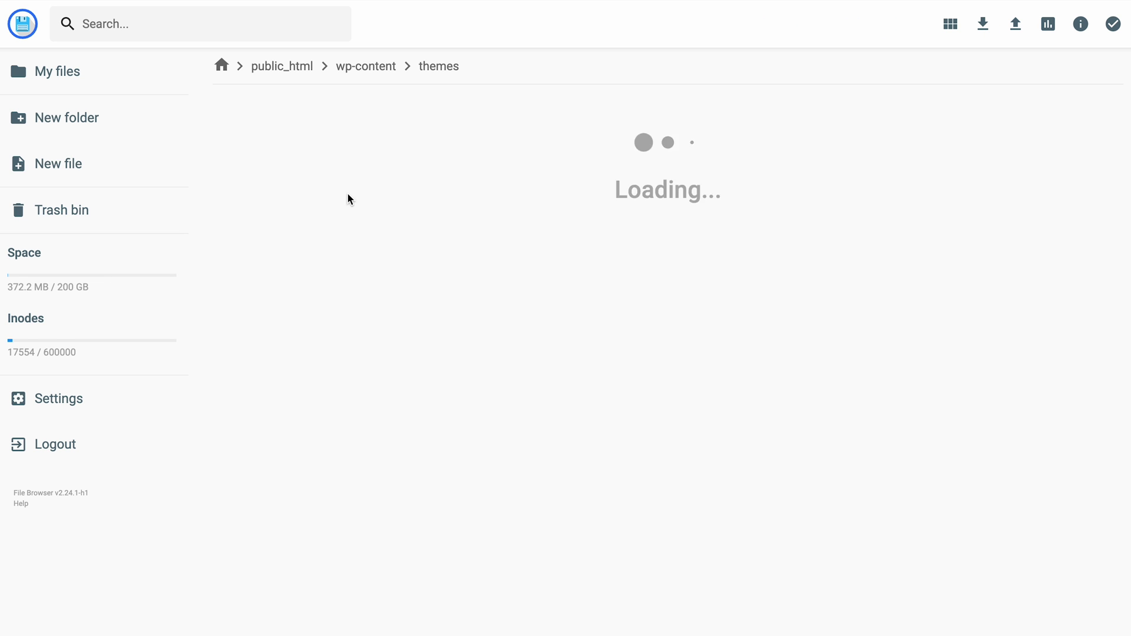
double_click(339, 146)
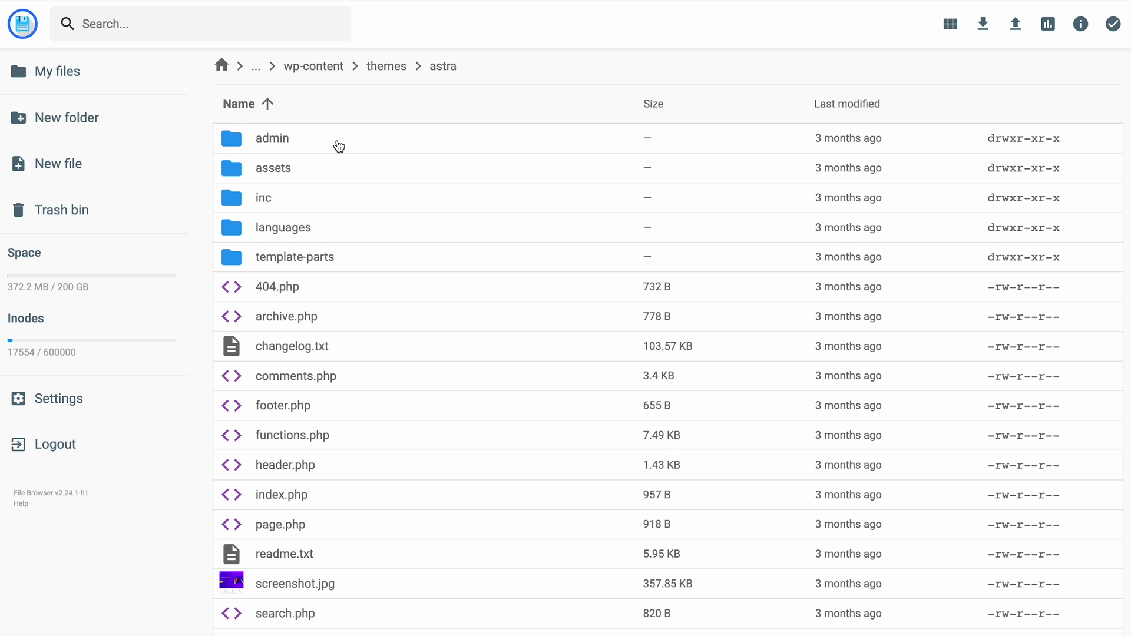
left_click(317, 436)
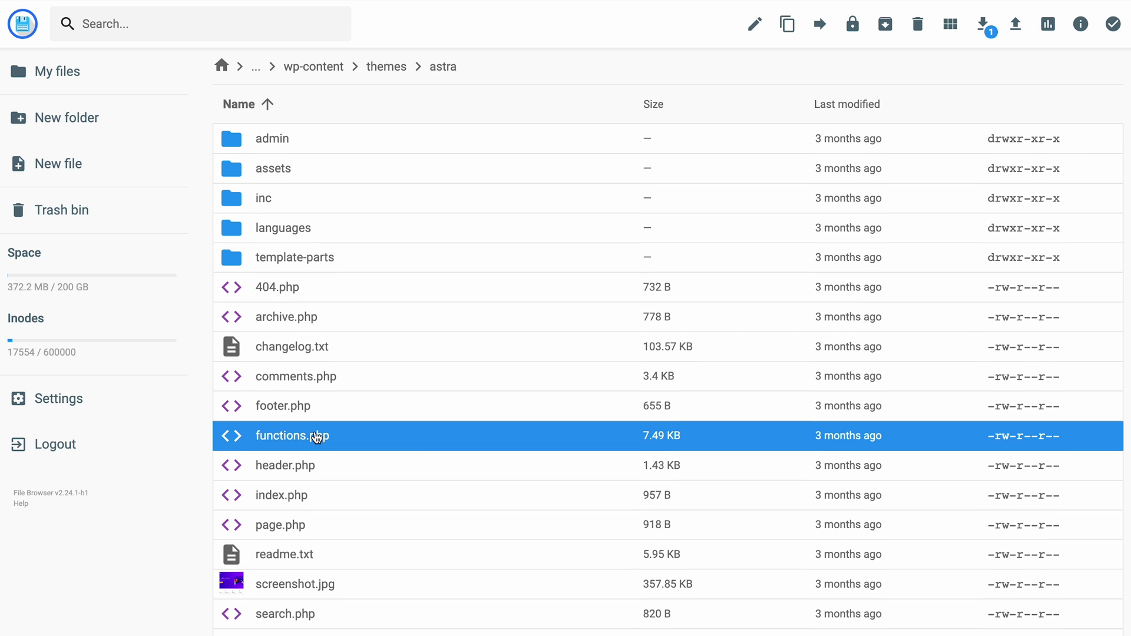
right_click(317, 437)
Paste the custom_loginlogo snippet at the end of Astra's functions.php and select its URL placeholder.
left_click(366, 478)
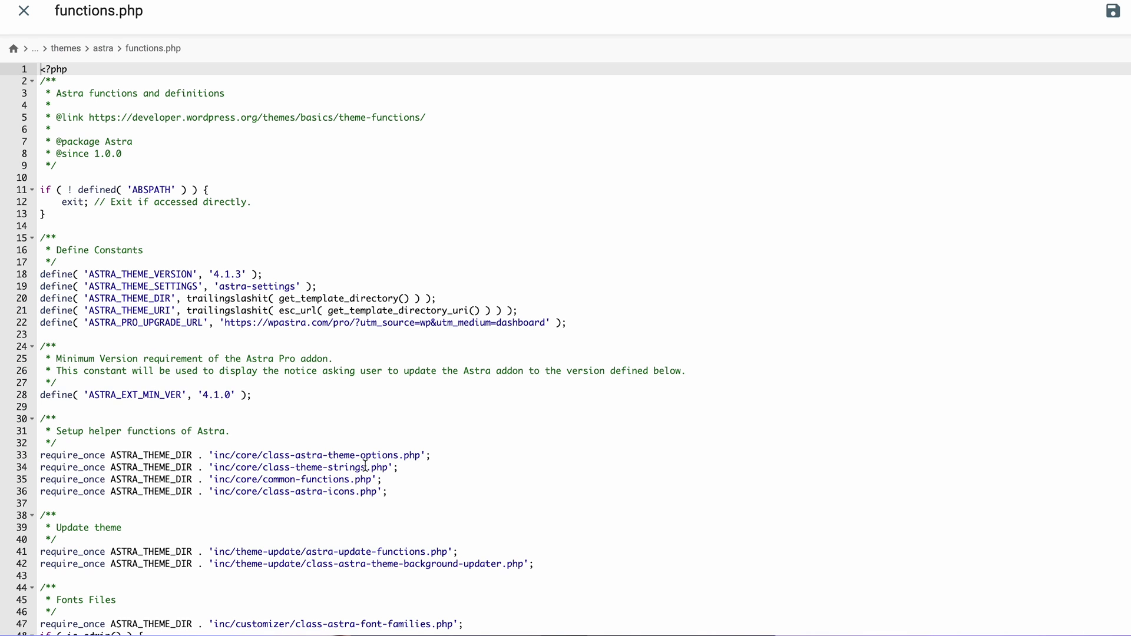
scroll(389, 456, "down", 20)
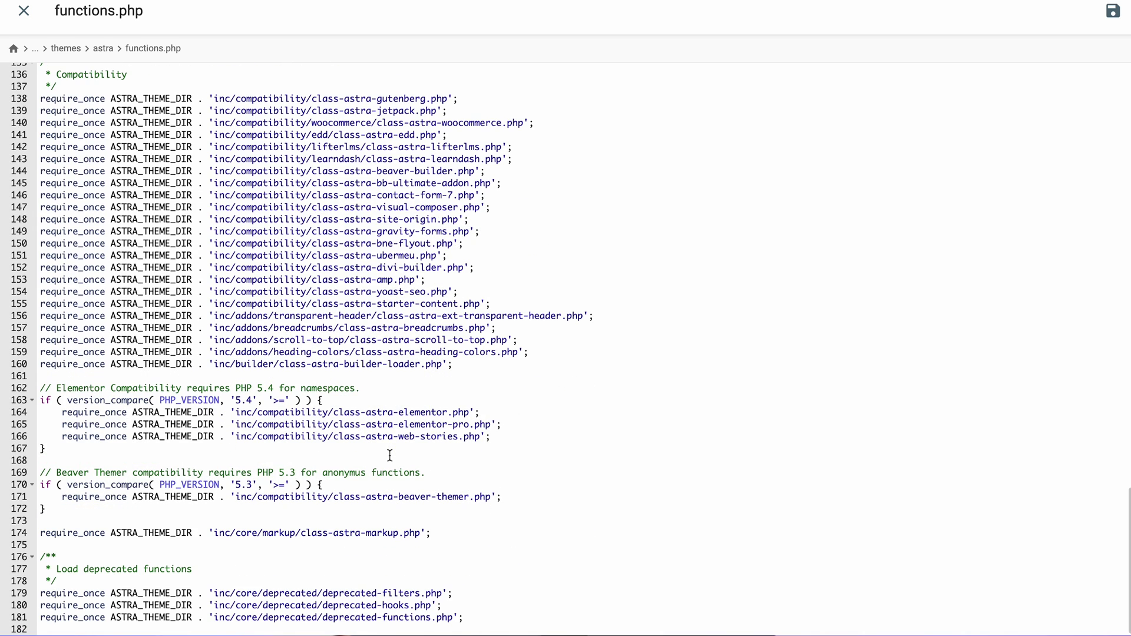
key("ctrl+End")
key("Return")
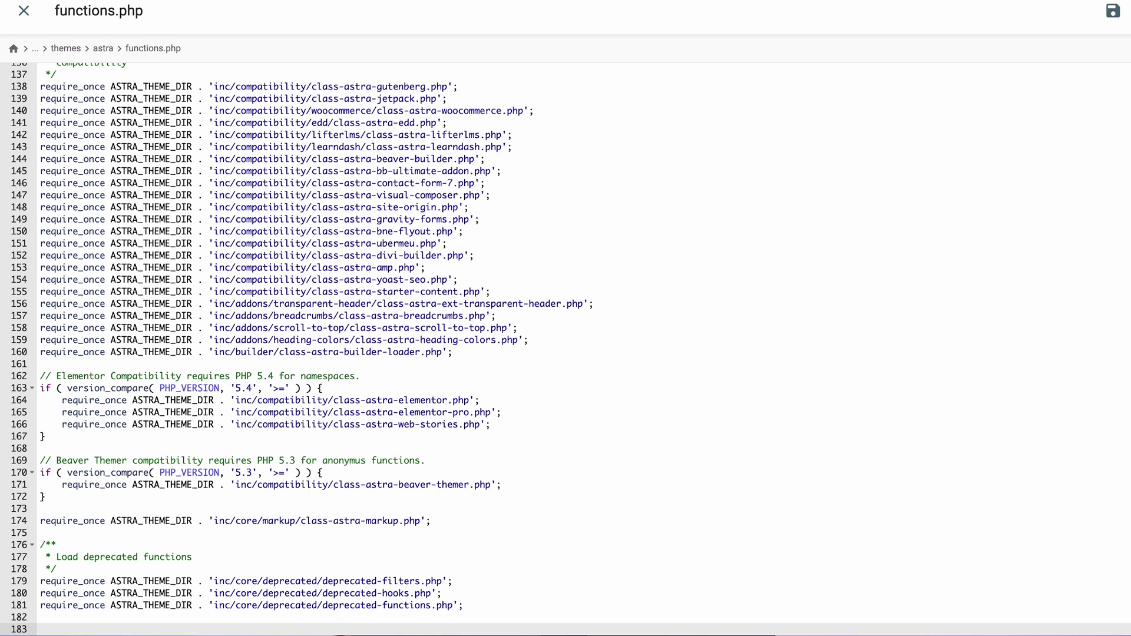
type("function custom_loginlogo() { echo '<style type=\"text/css\"> h1 a {background-image: url(insert_the_logo_url_here) !important; } </style>'; } add_action('login_head', 'custom_loginlogo');")
left_click_drag(324, 581, 197, 581)
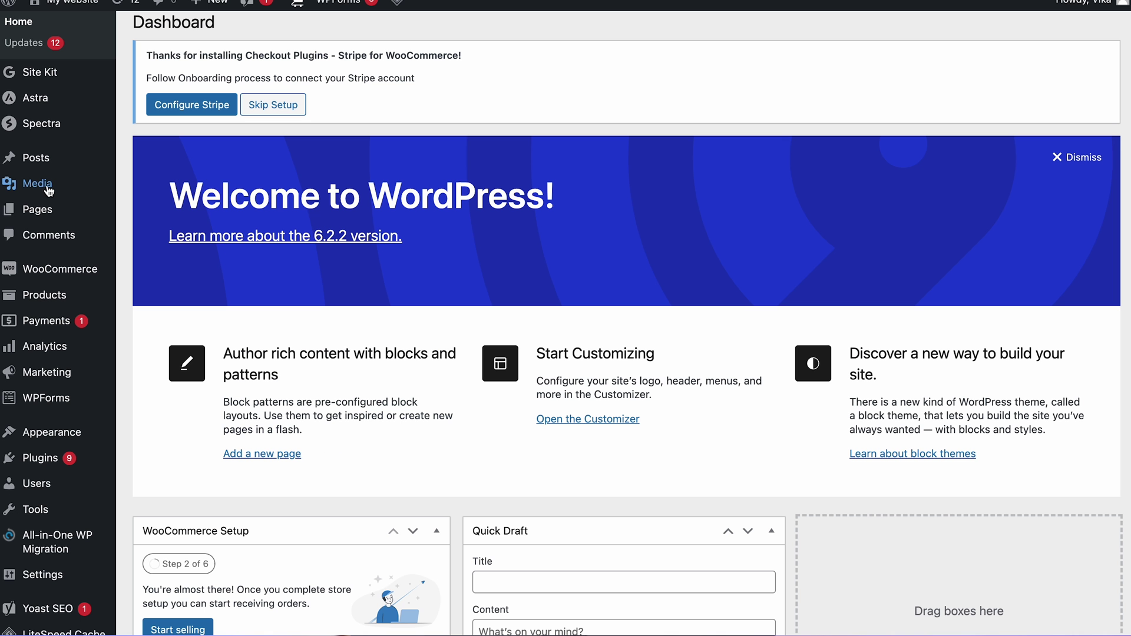
Copy the file URL of cropped-logo.png from its Media Library attachment details.
mouse_move(42, 191)
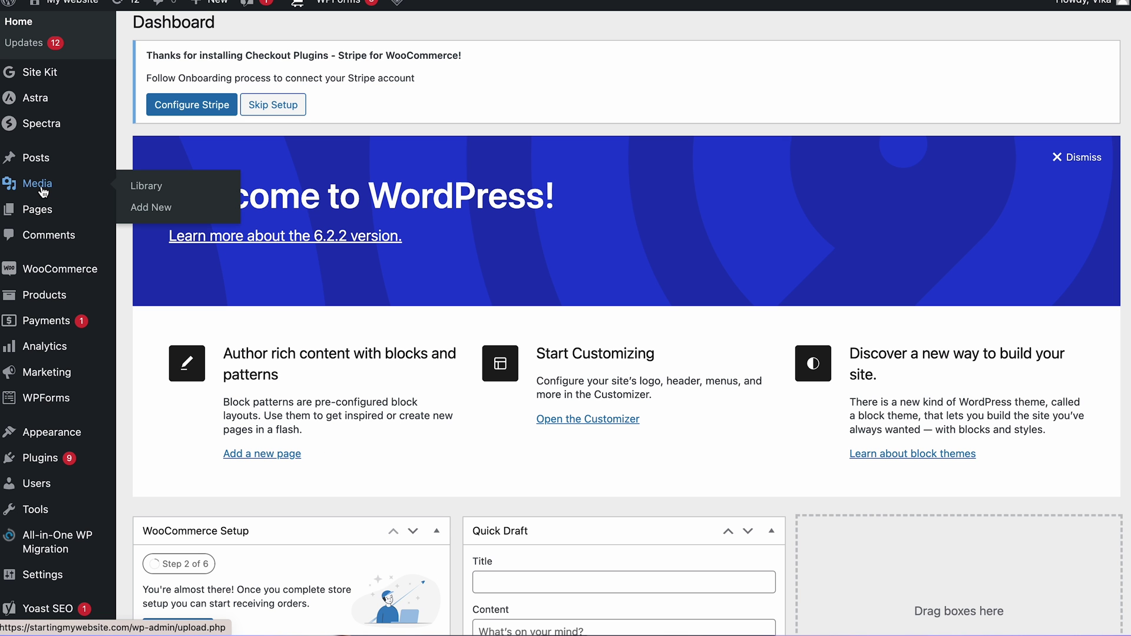
left_click(135, 187)
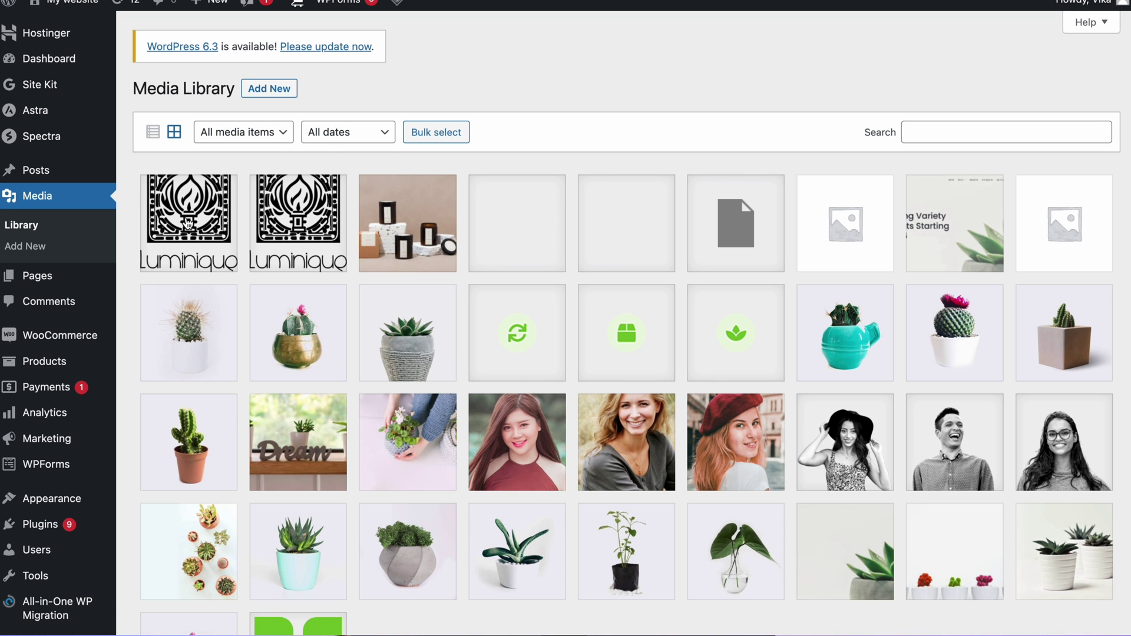
left_click(188, 223)
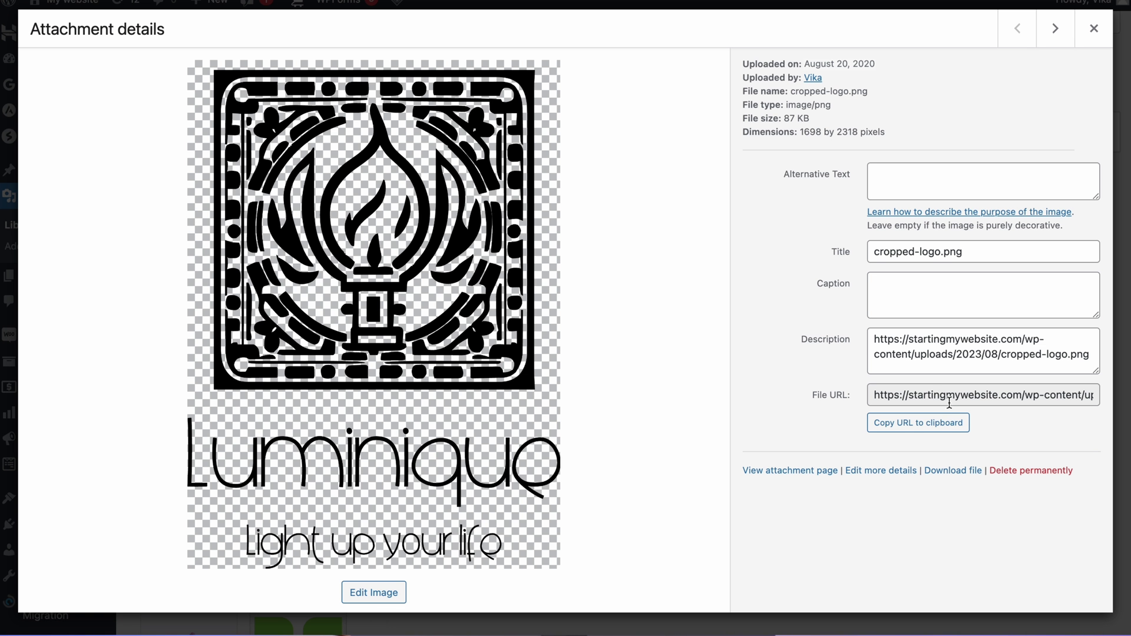
left_click(950, 430)
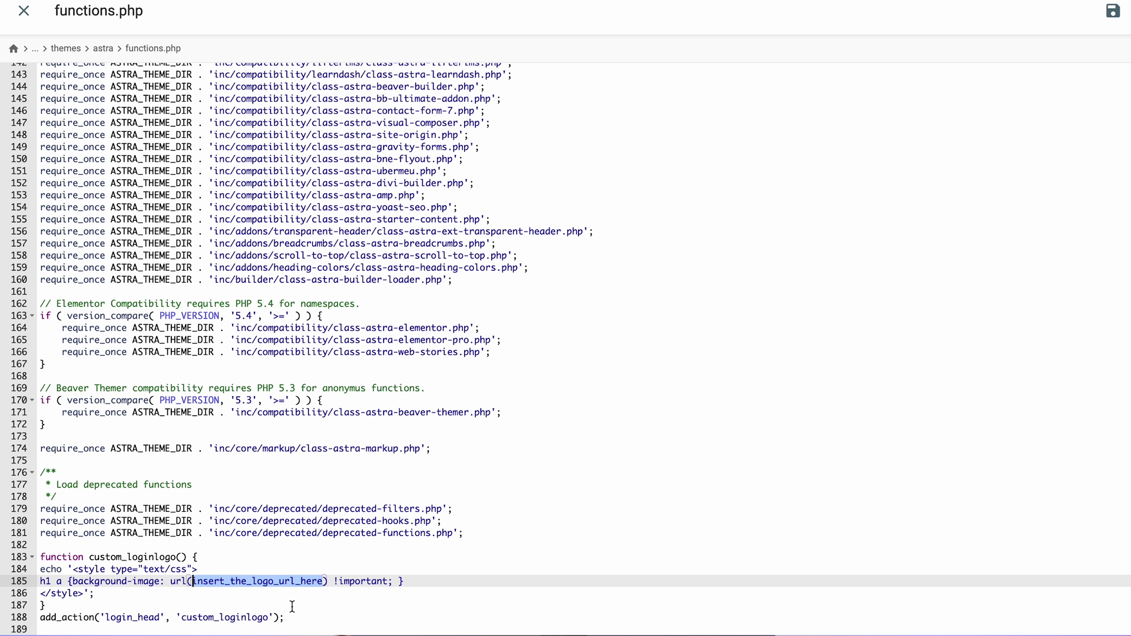
Swap the selected url() placeholder for the copied cropped-logo.png URL and save functions.php.
key("BackSpace")
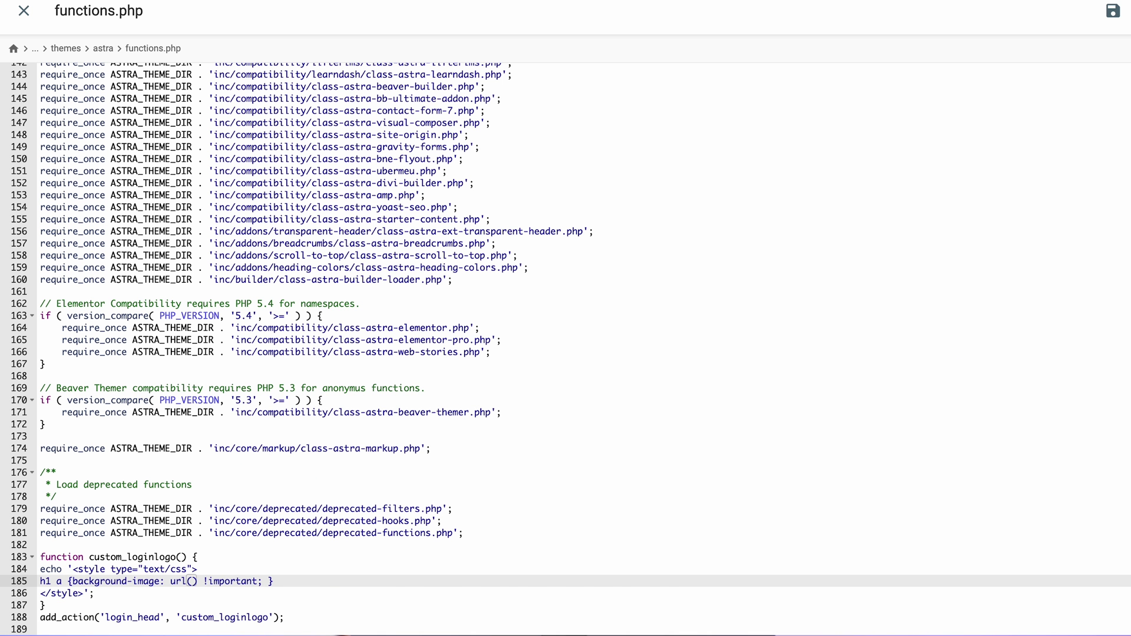
key("ctrl+v")
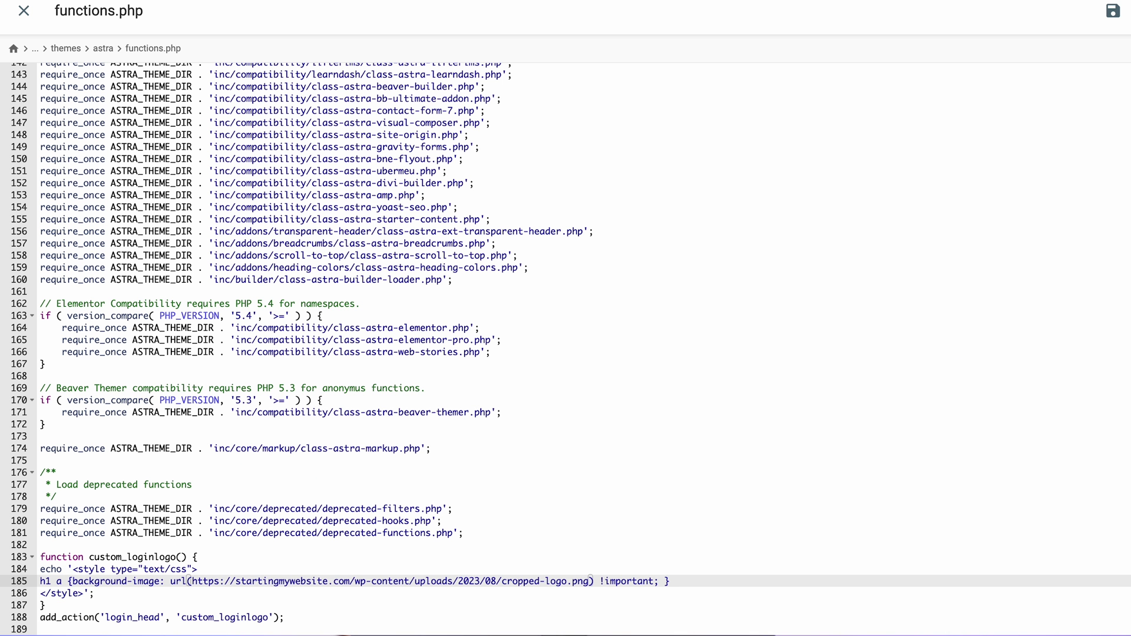
left_click(1113, 11)
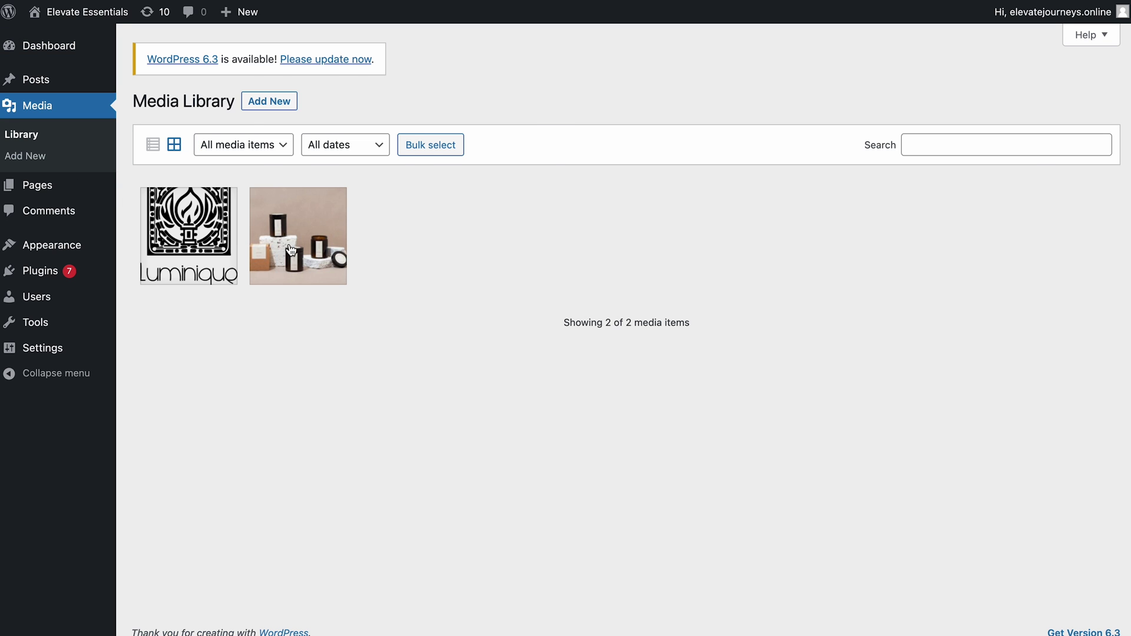
Open logo.png in the image editor and mark a 1188 × 1976 crop area.
left_click(202, 235)
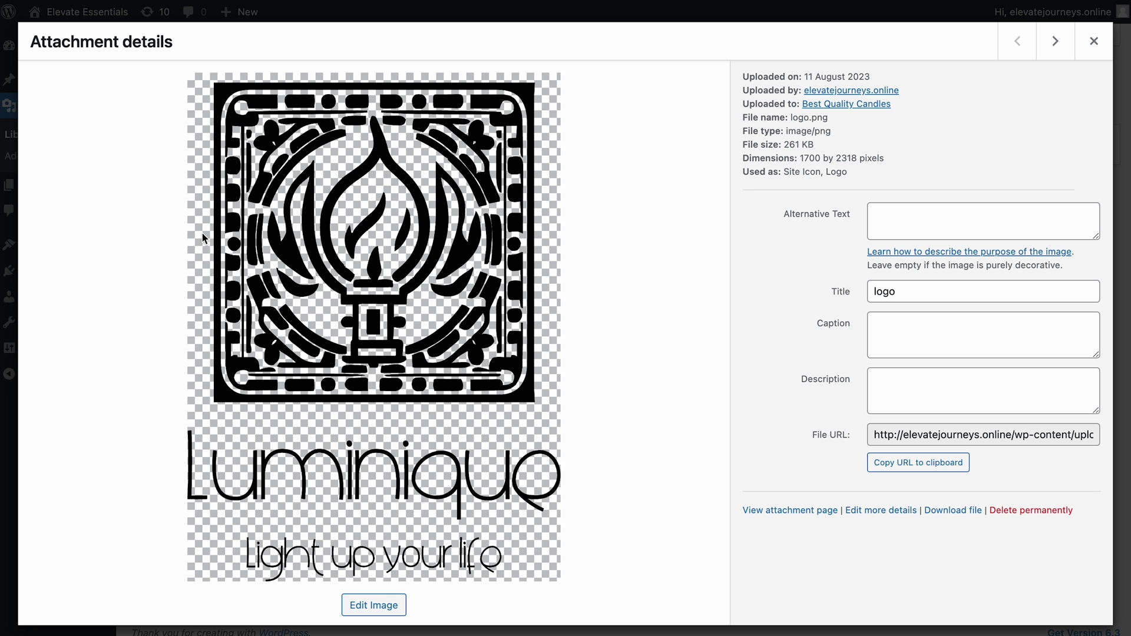
left_click(373, 605)
left_click(962, 147)
left_click(960, 276)
left_click(55, 83)
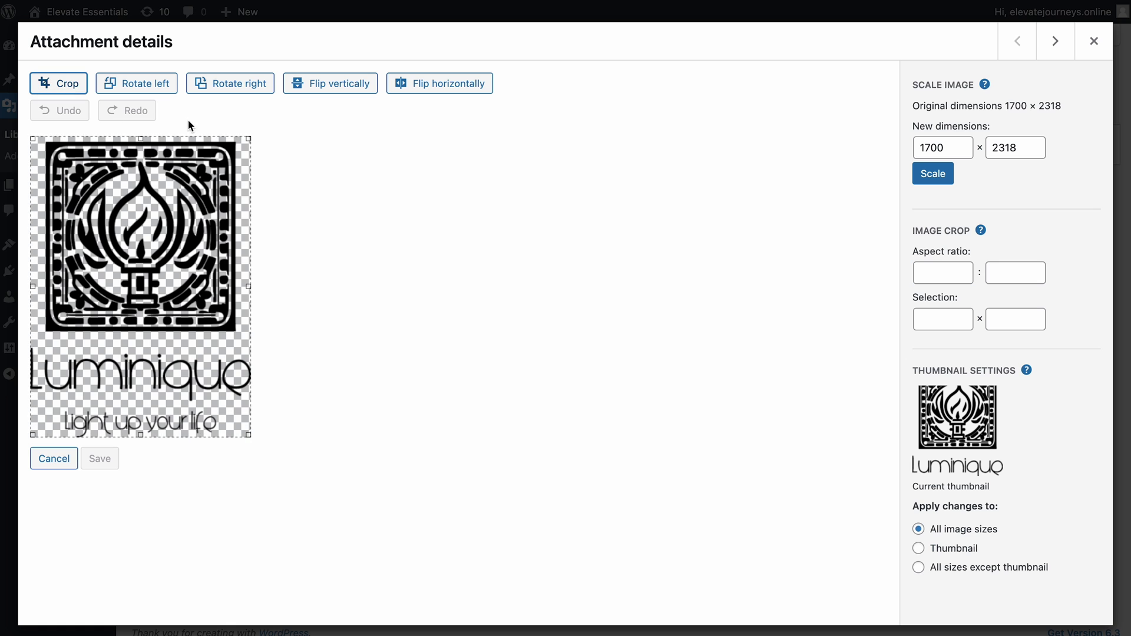
left_click_drag(249, 139, 271, 124)
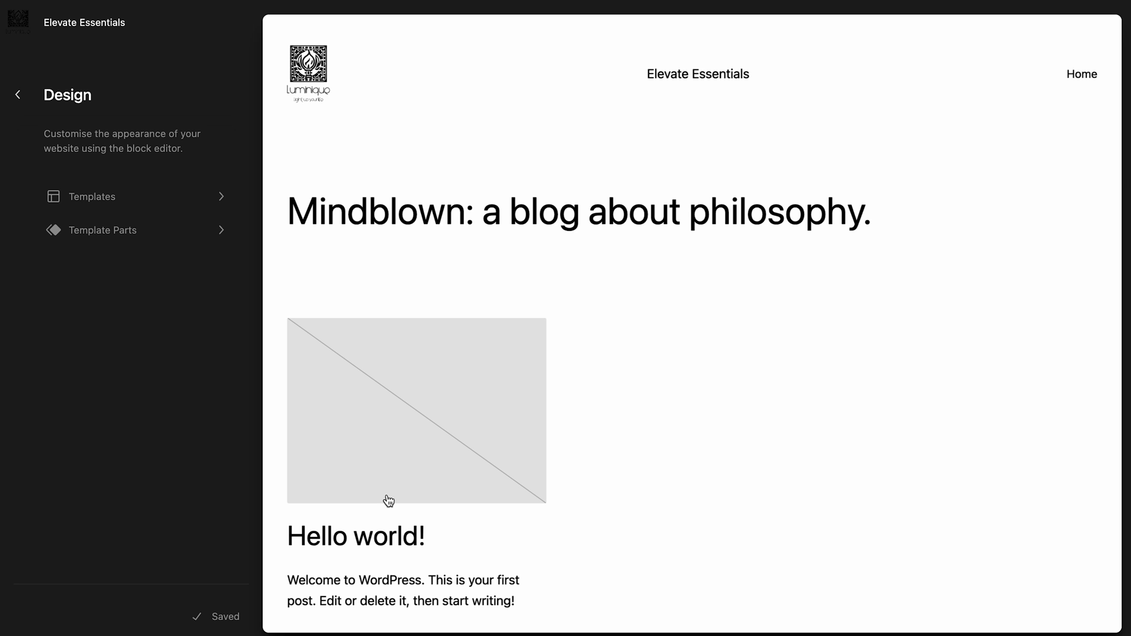
Open the Header template part for editing from Template Parts.
left_click(129, 235)
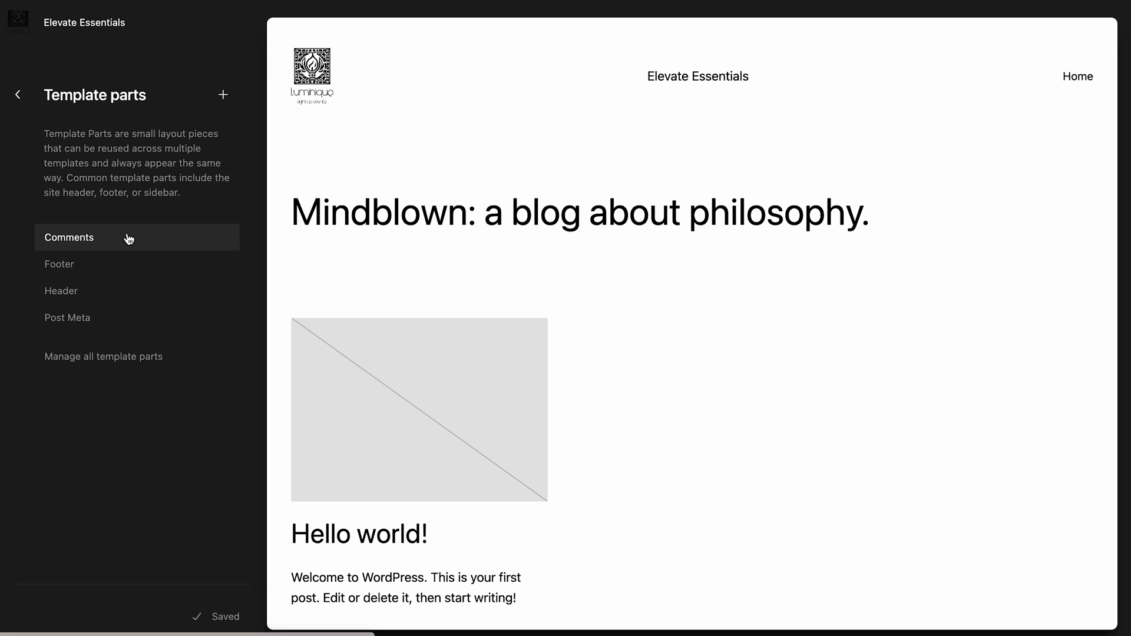
left_click(122, 293)
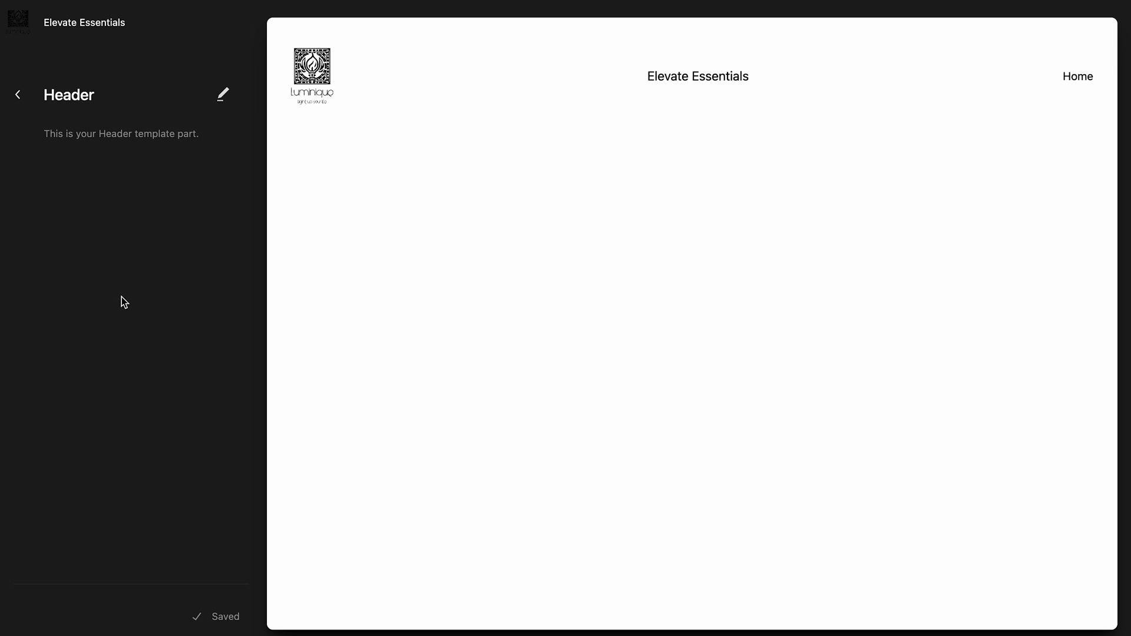
left_click(222, 94)
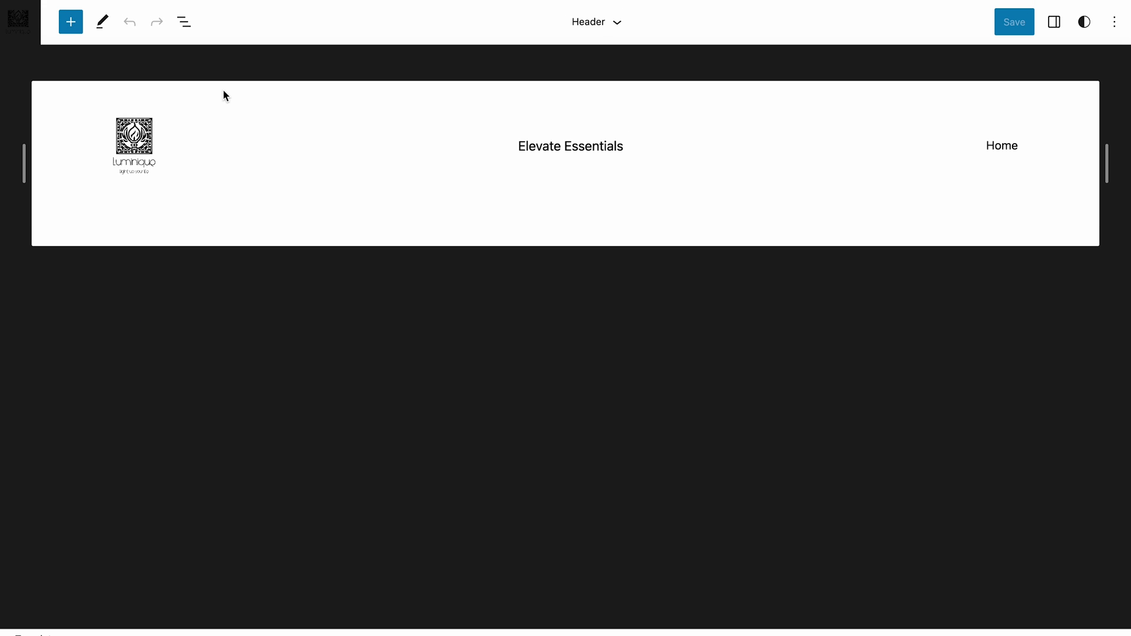
Change the Site Logo's image width from 56 to 84.
left_click(129, 149)
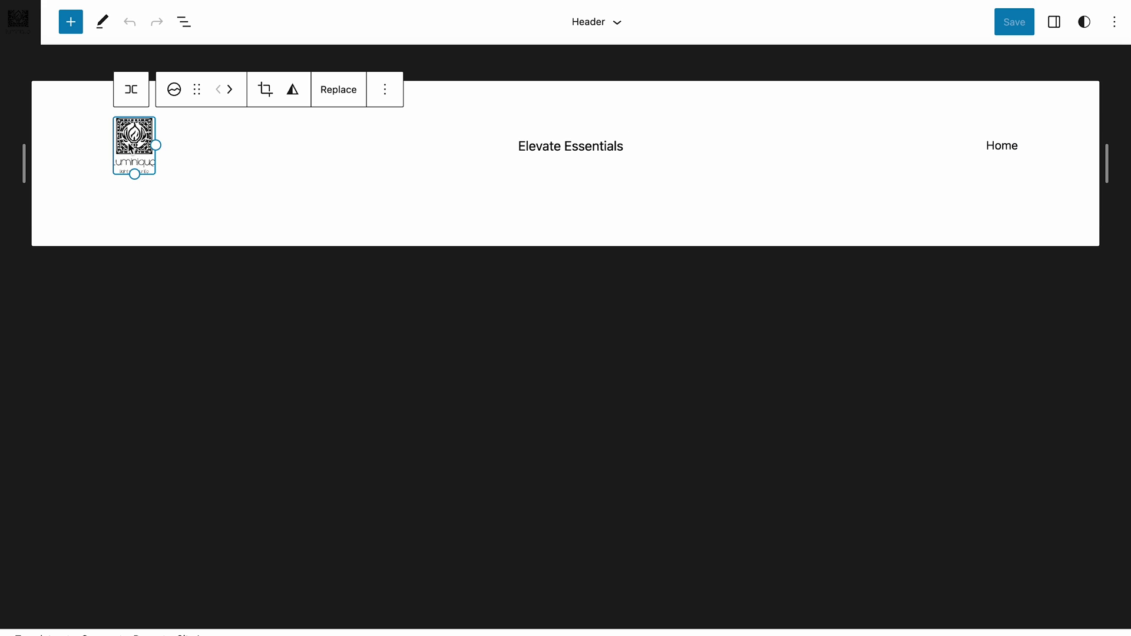
left_click(1054, 22)
mouse_move(940, 348)
left_mouse_down()
mouse_move(967, 346)
mouse_move(945, 347)
left_mouse_up()
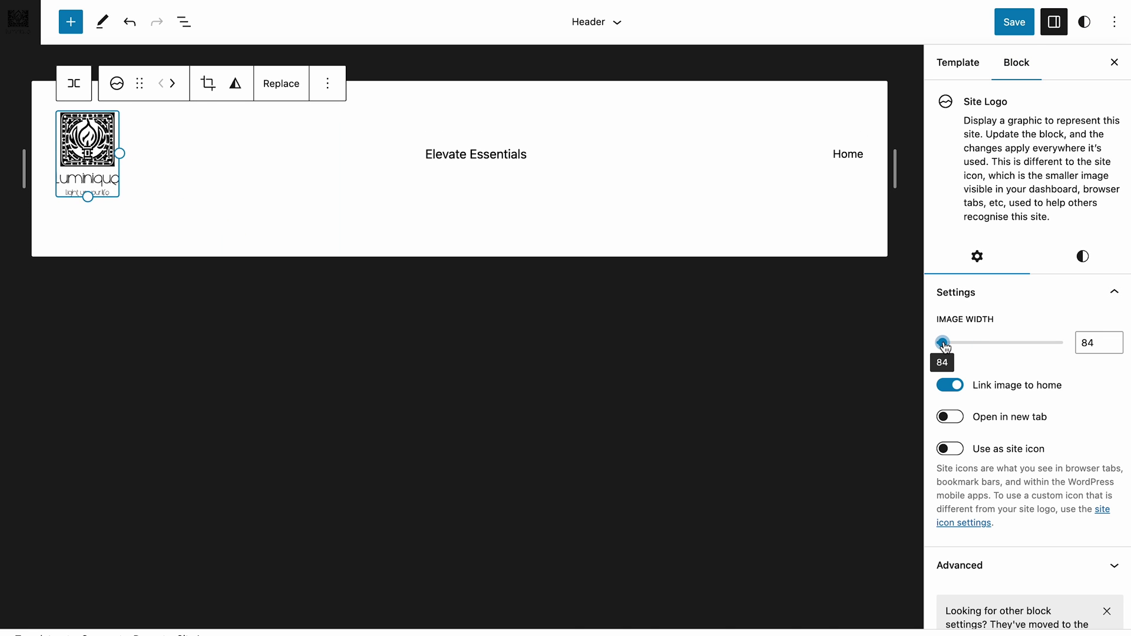